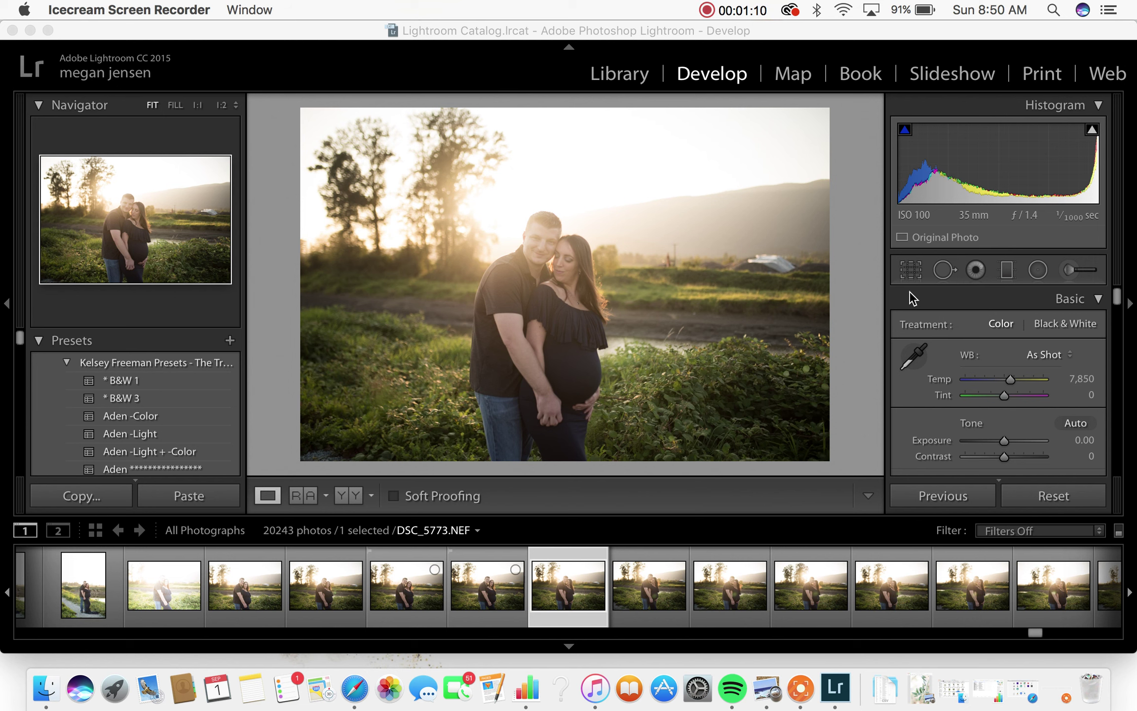
Rotate the photo very slightly with the Crop & Straighten tool and apply the crop.
left_click(914, 270)
left_click(914, 270)
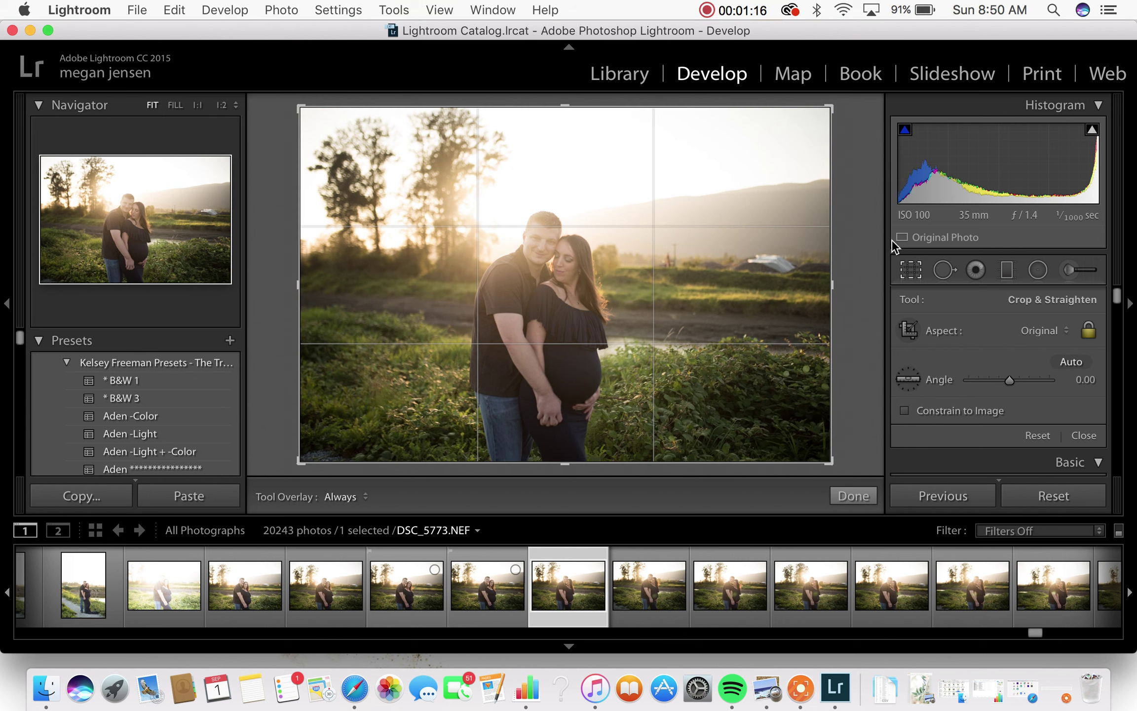
left_click_drag(872, 237, 873, 228)
left_click(900, 270)
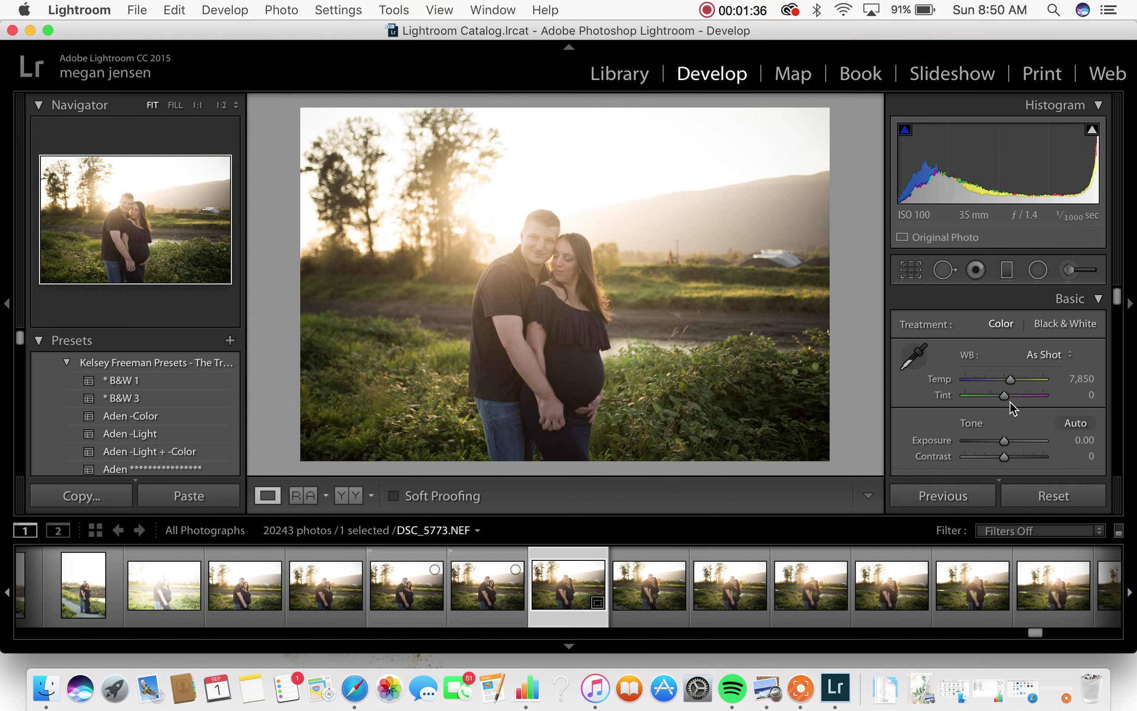
Set the photo's overall Dehaze amount to +37 and compare the result side by side with the original.
scroll(1010, 402, "down", 10)
scroll(1010, 398, "down", 10)
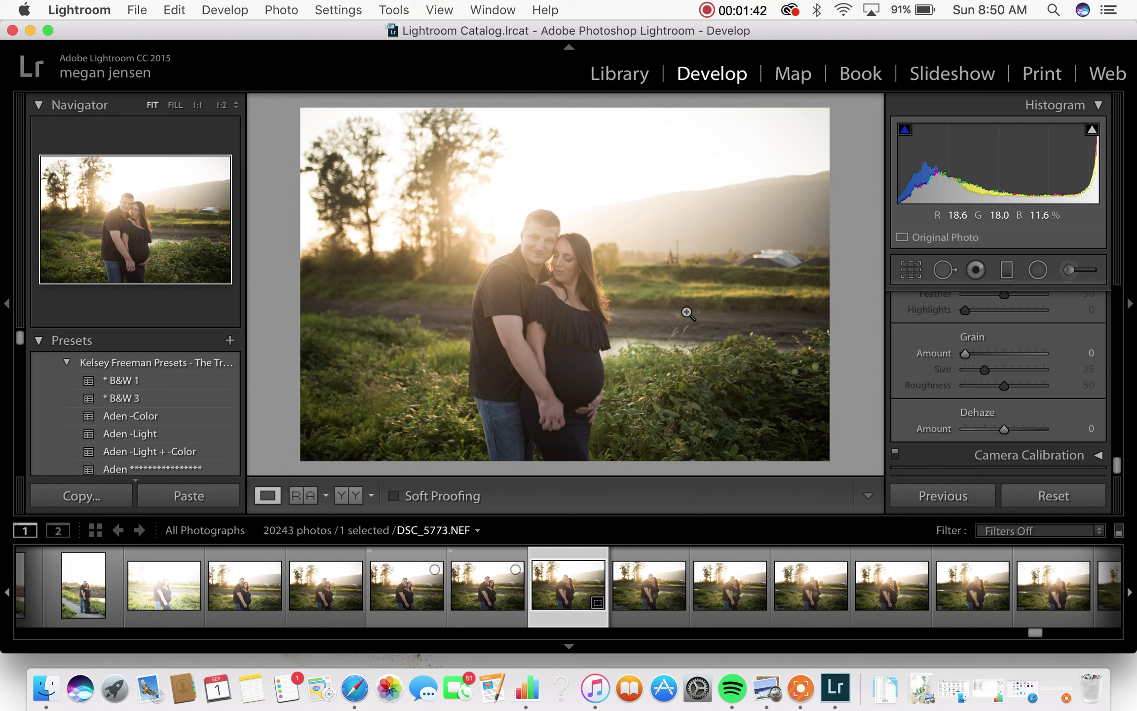
scroll(1019, 394, "up", 4)
scroll(1019, 394, "up", 10)
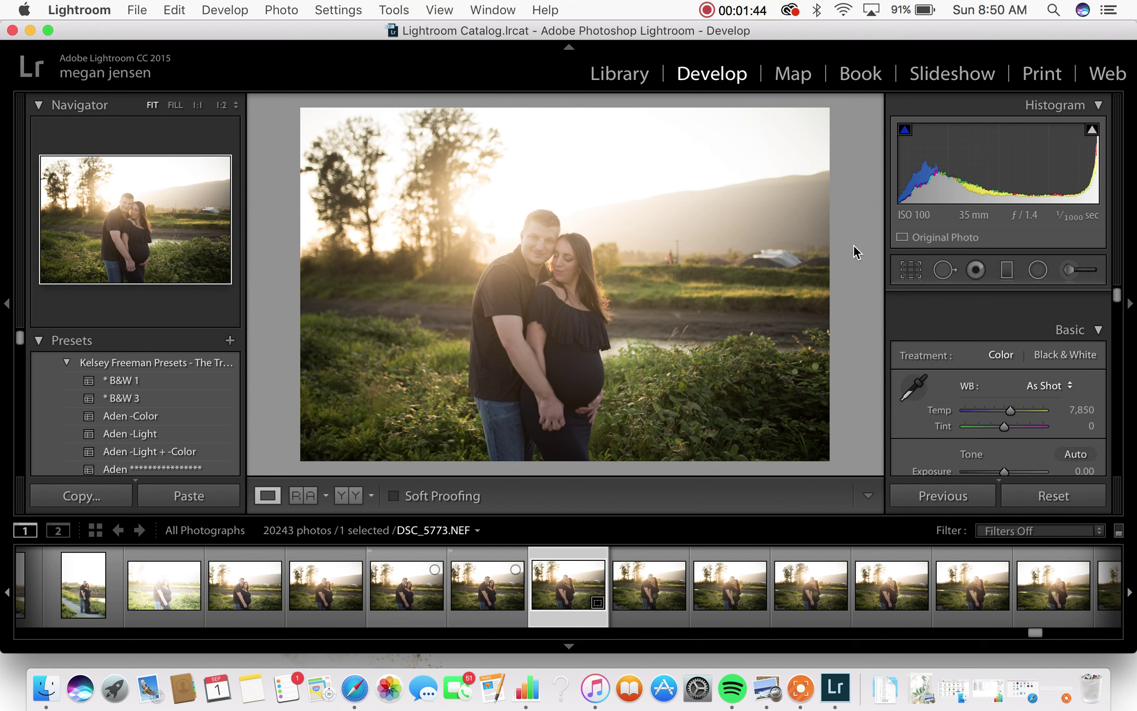
scroll(1002, 399, "down", 3)
scroll(1005, 394, "down", 15)
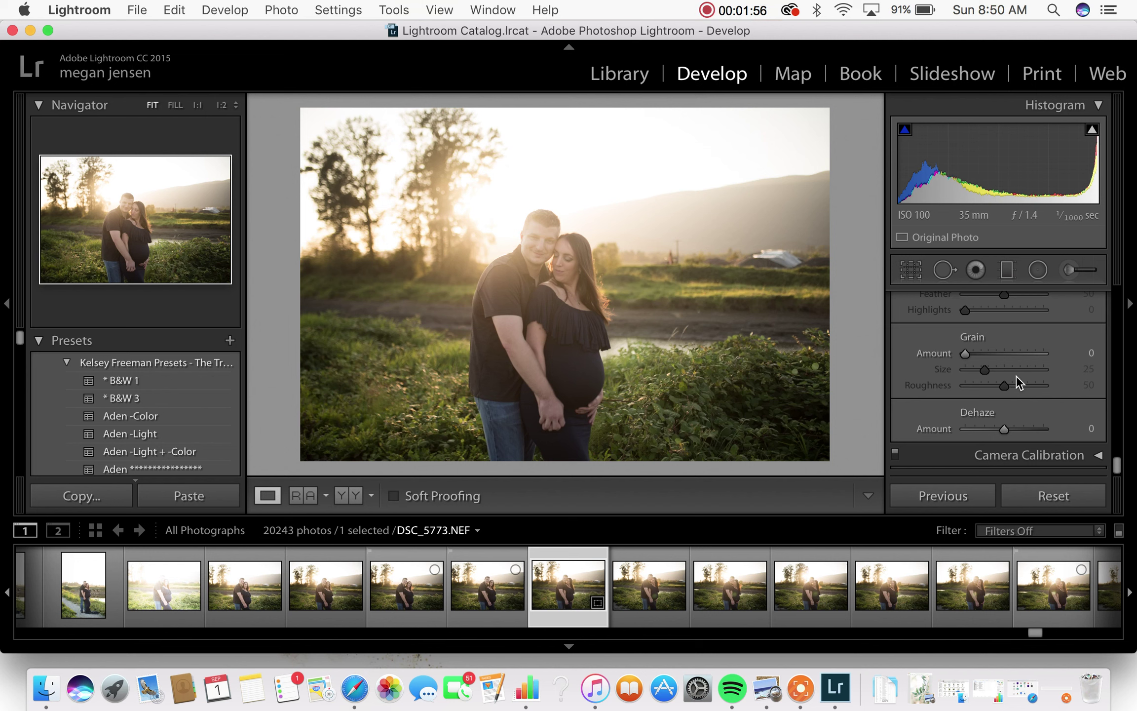
scroll(1041, 346, "up", 20)
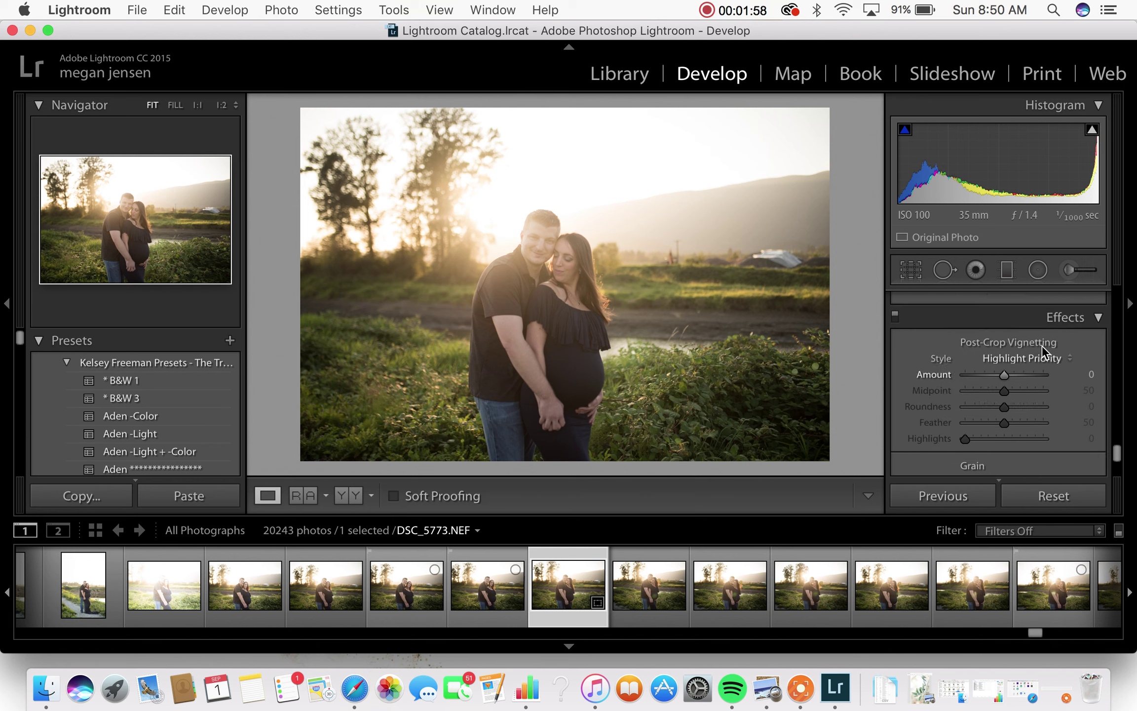
scroll(1042, 345, "down", 10)
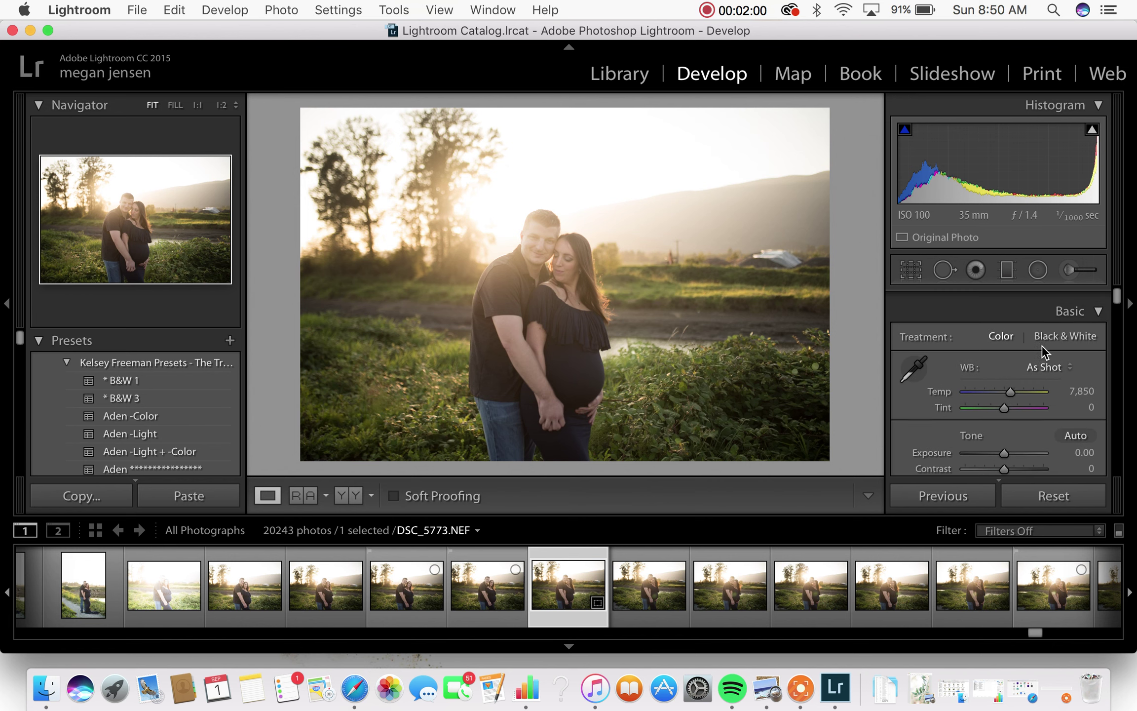
scroll(1007, 394, "down", 15)
scroll(1020, 371, "up", 1)
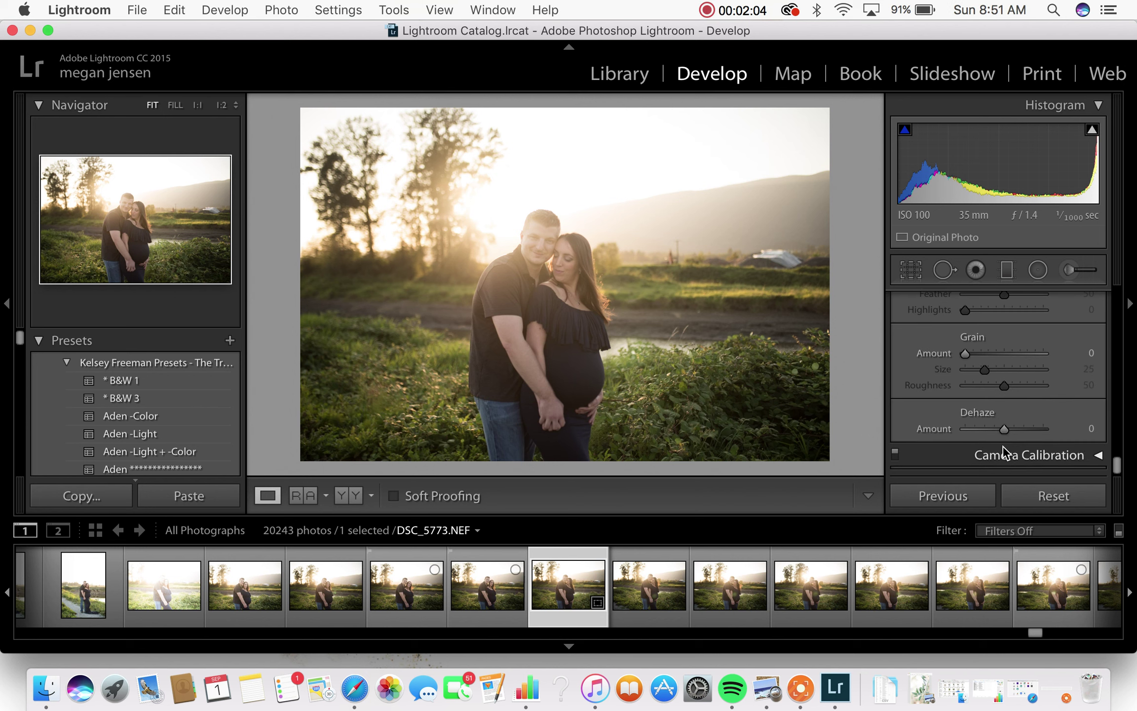
left_click_drag(1008, 429, 1020, 429)
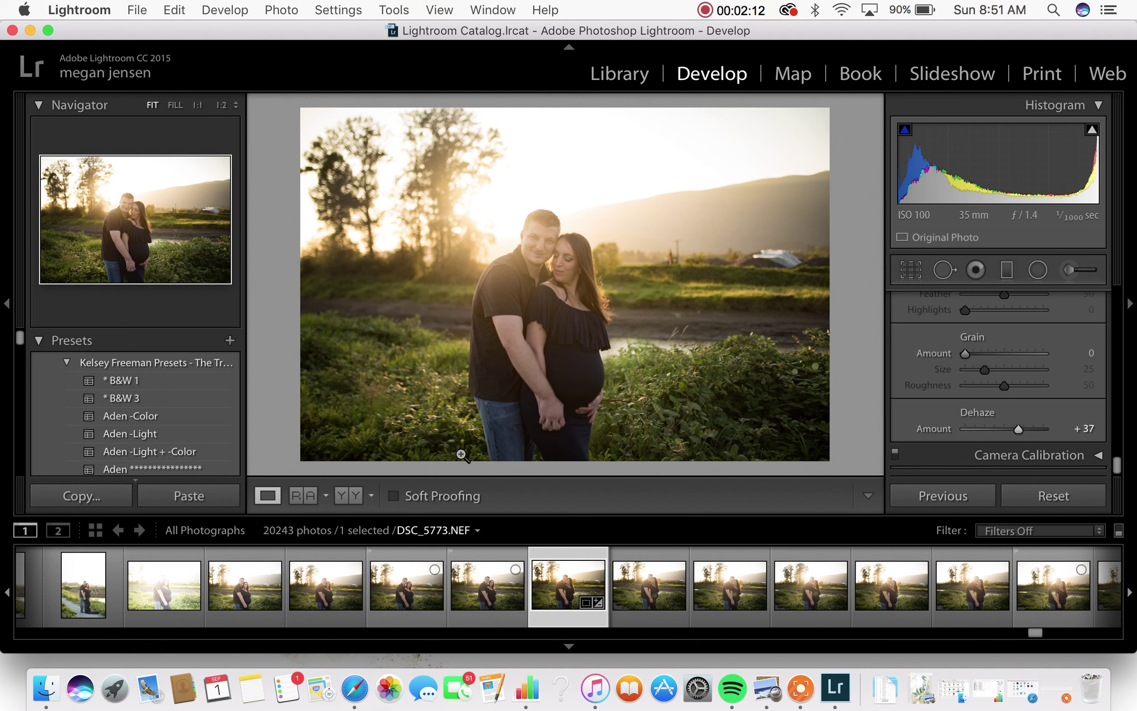
left_click(356, 497)
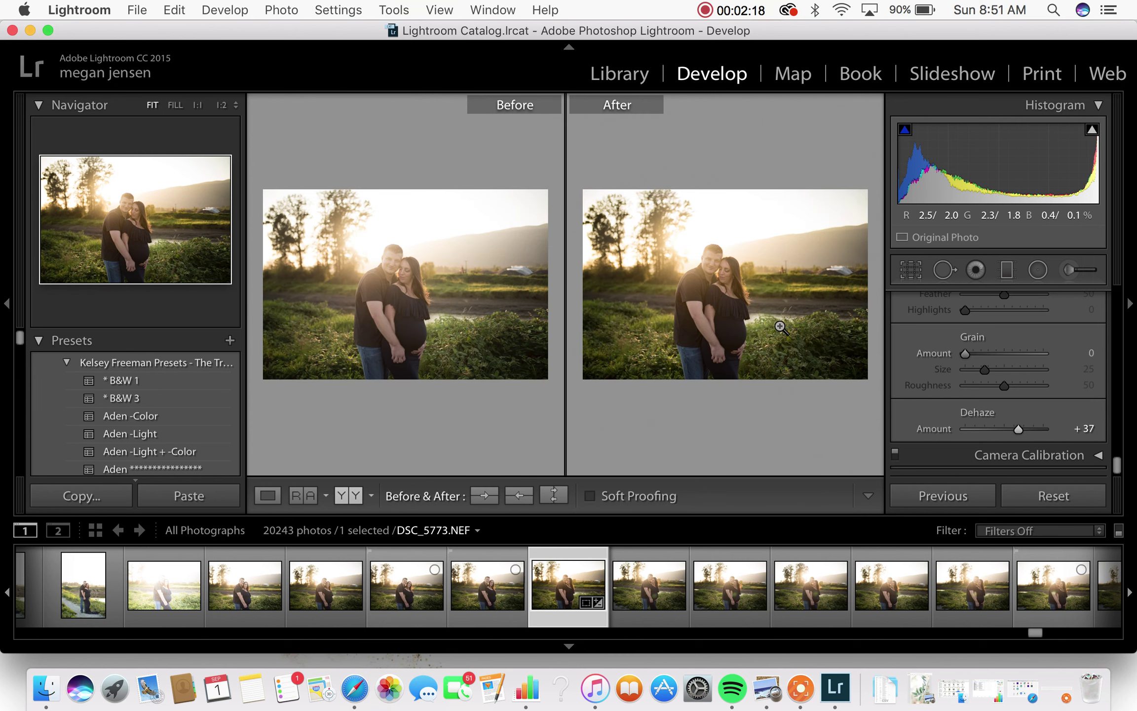
left_click(267, 496)
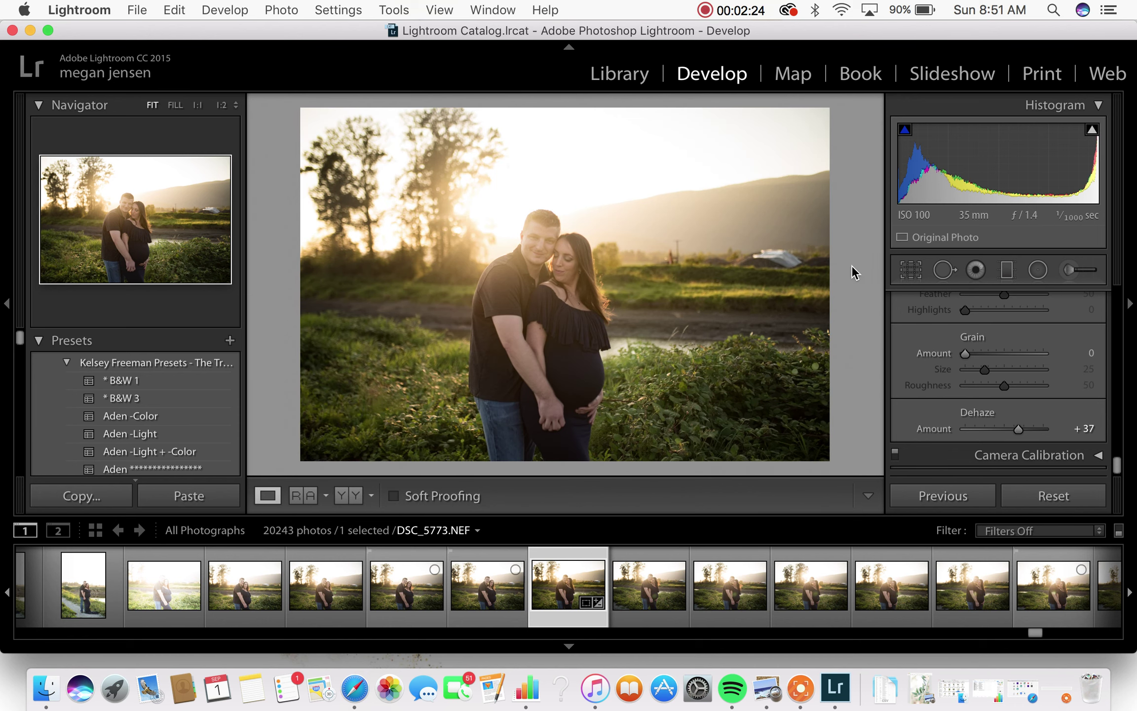
Set the photo's overall Exposure to +0.25 and Contrast to +28.
scroll(1011, 338, "up", 8)
scroll(1010, 338, "up", 10)
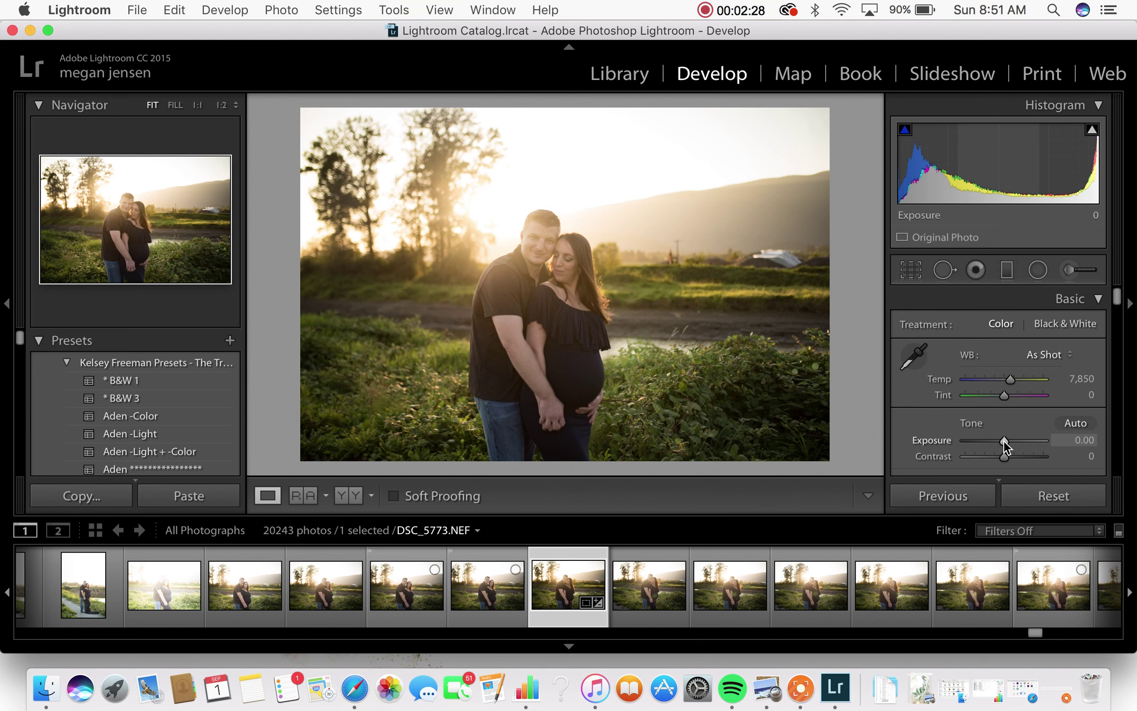
left_click_drag(1003, 439, 1006, 439)
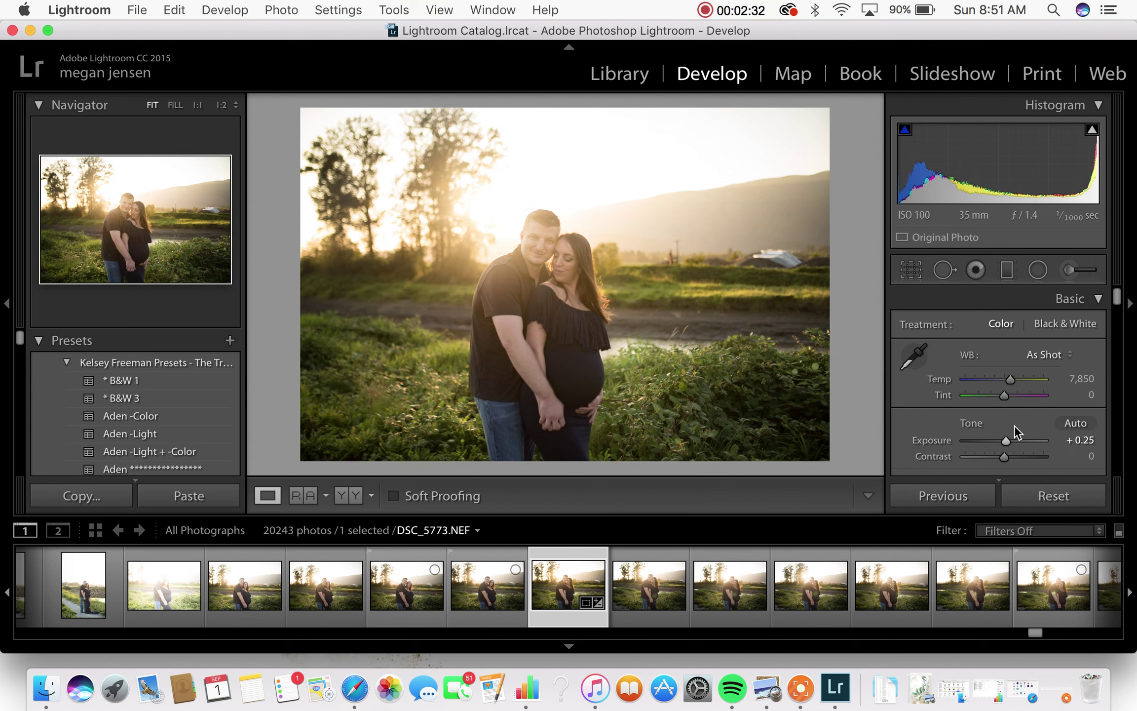
scroll(1015, 422, "down", 2)
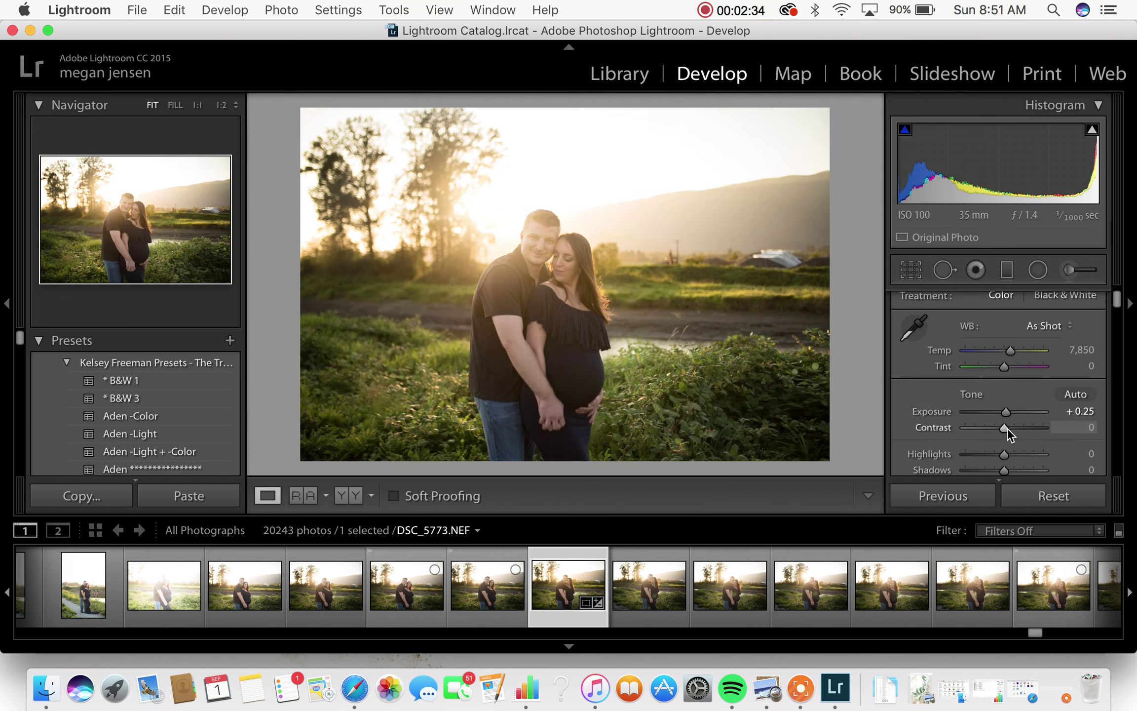
left_click_drag(1005, 427, 1015, 427)
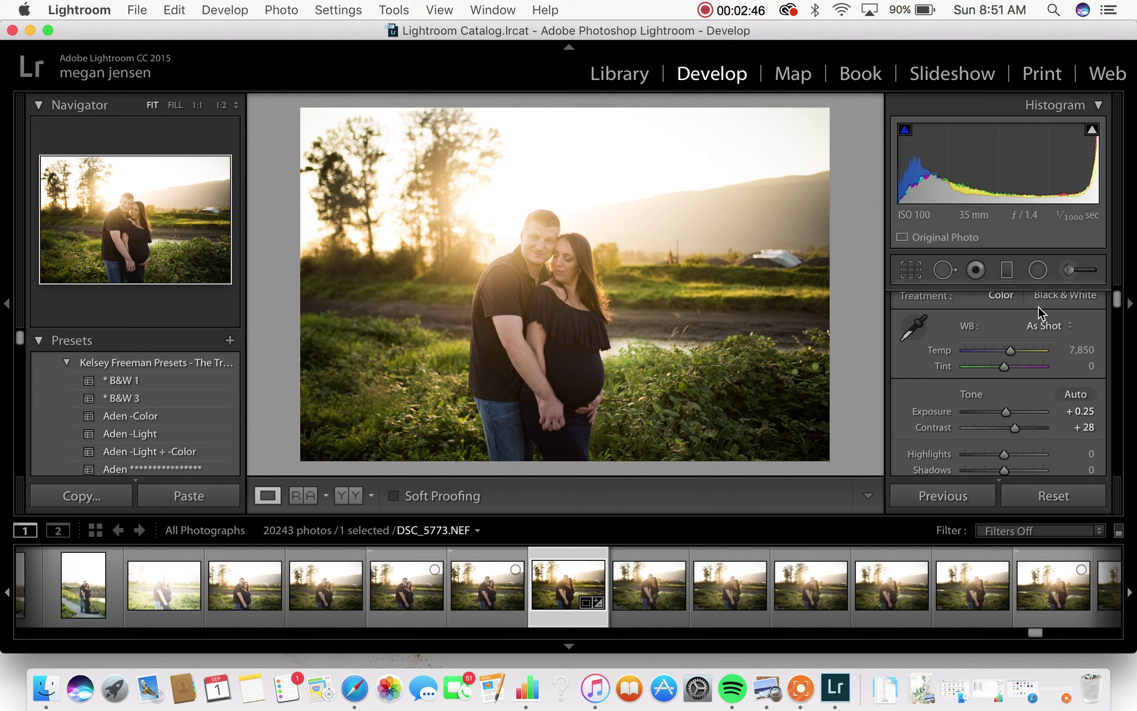
Prepare a new Adjustment Brush mask with Exposure set to −2.82 and the other effects at zero.
left_click(1069, 271)
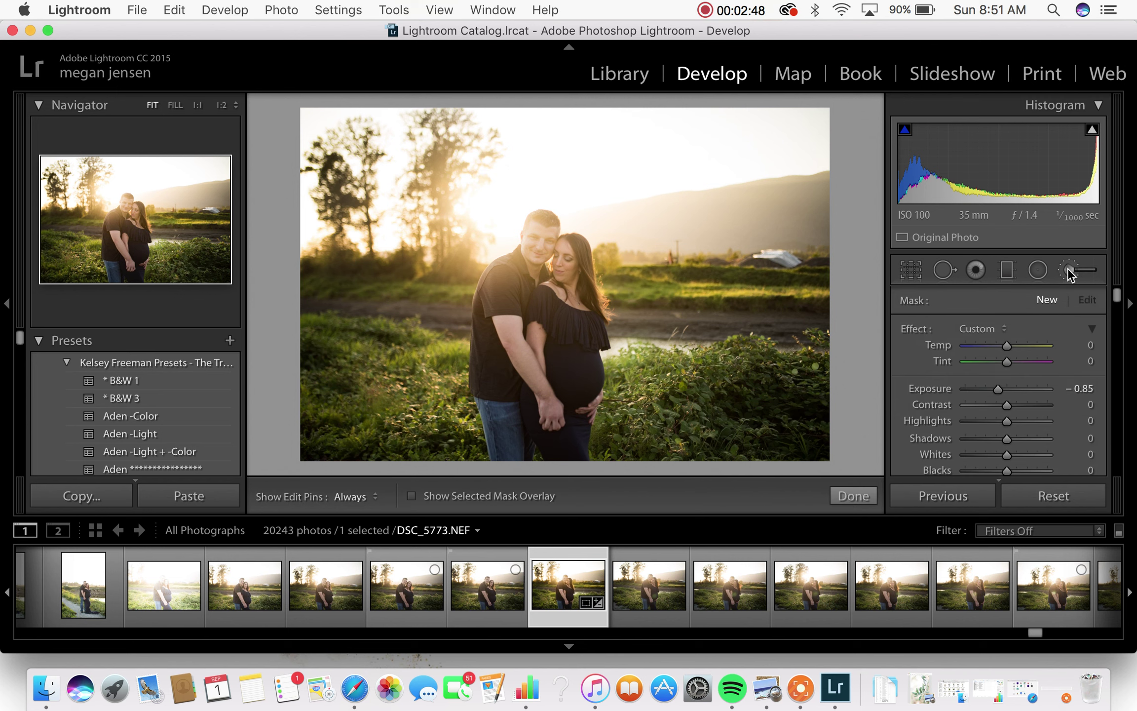
double_click(1006, 388)
left_click(1069, 273)
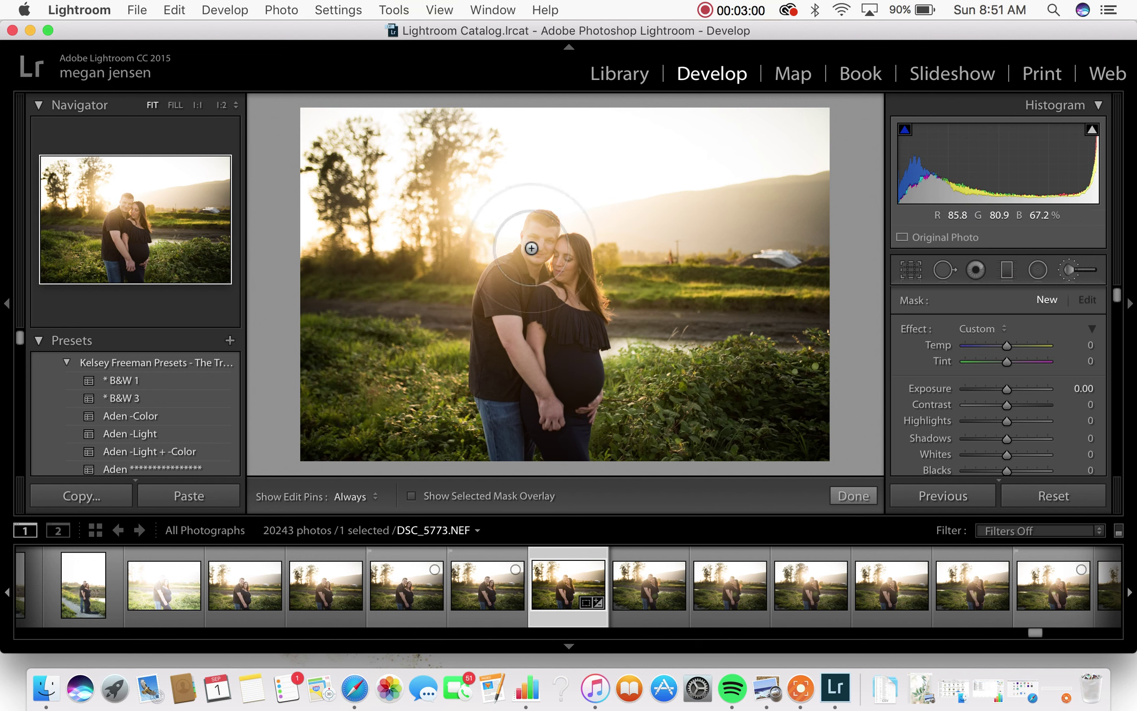
scroll(1051, 374, "down", 10)
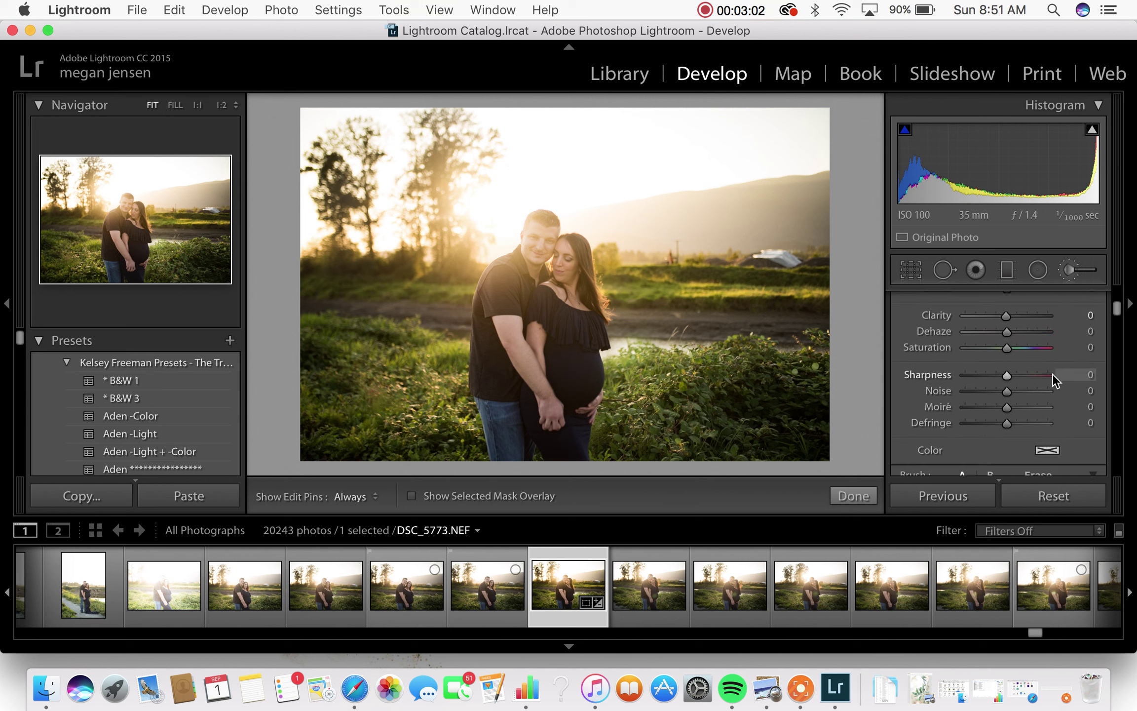
scroll(1052, 374, "down", 3)
scroll(1052, 374, "up", 8)
scroll(1052, 374, "down", 2)
scroll(1052, 373, "up", 4)
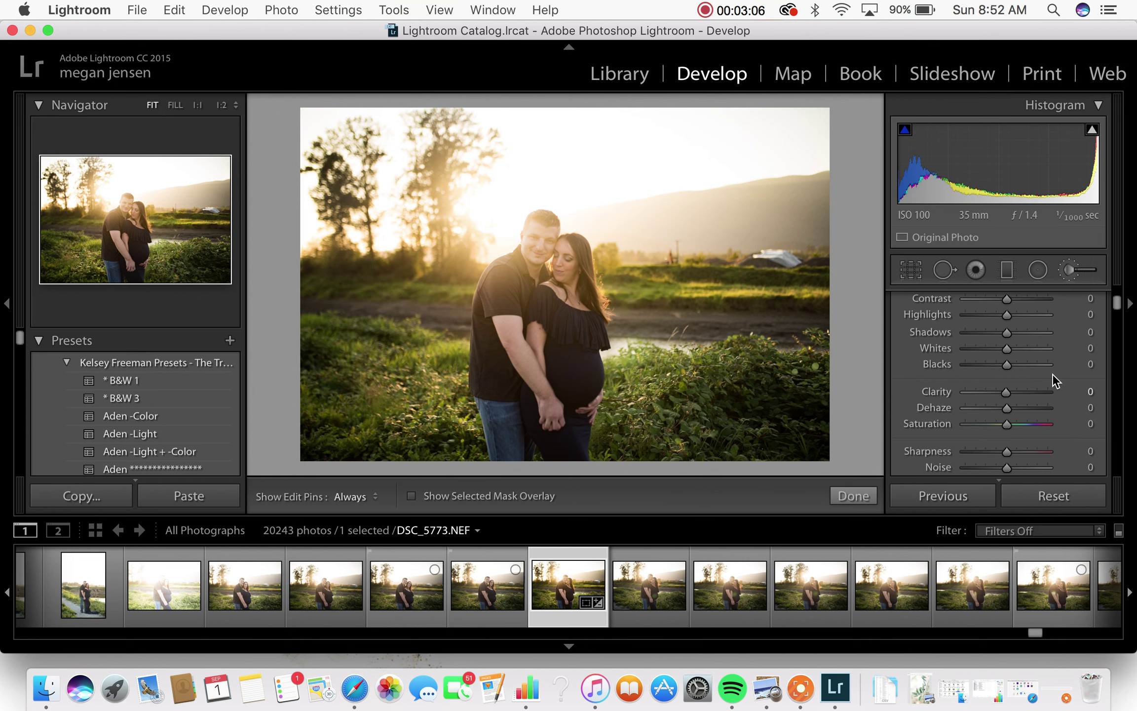
left_click_drag(1007, 408, 979, 384)
scroll(1007, 406, "up", 5)
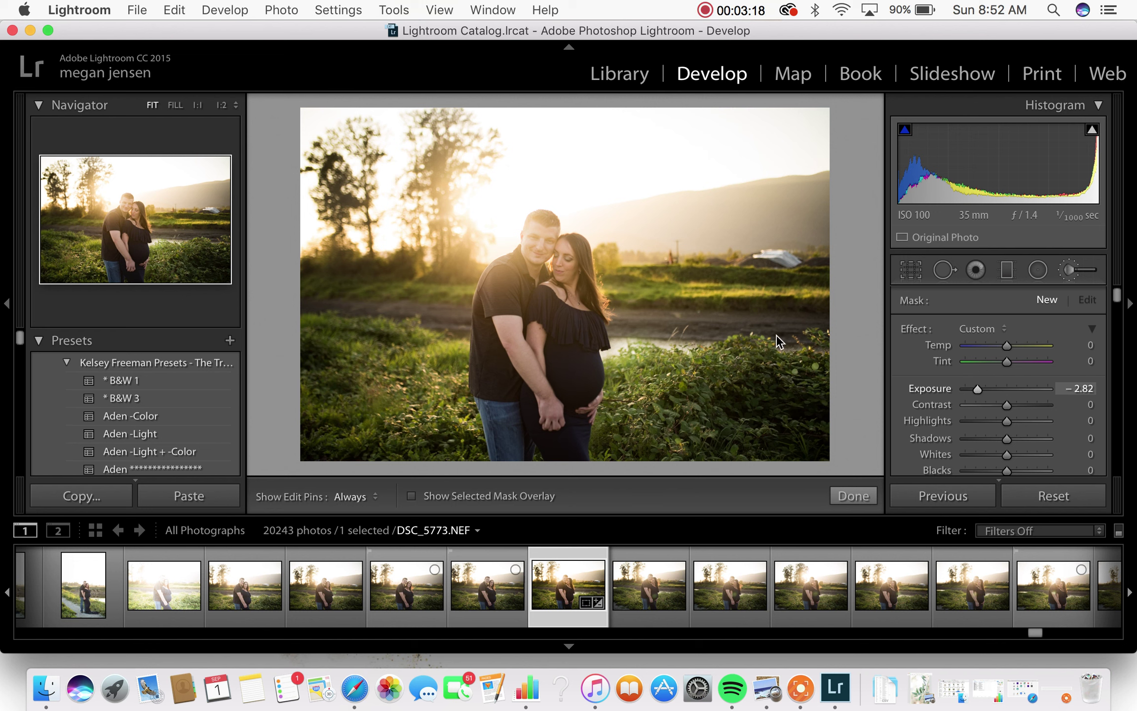
Paint the Adjustment Brush mask over the man's face and head.
key("h")
scroll(535, 242, "up", 5)
mouse_move(535, 242)
left_mouse_down()
mouse_move(539, 227)
mouse_move(537, 256)
left_mouse_up()
key("h")
scroll(538, 276, "down", 4)
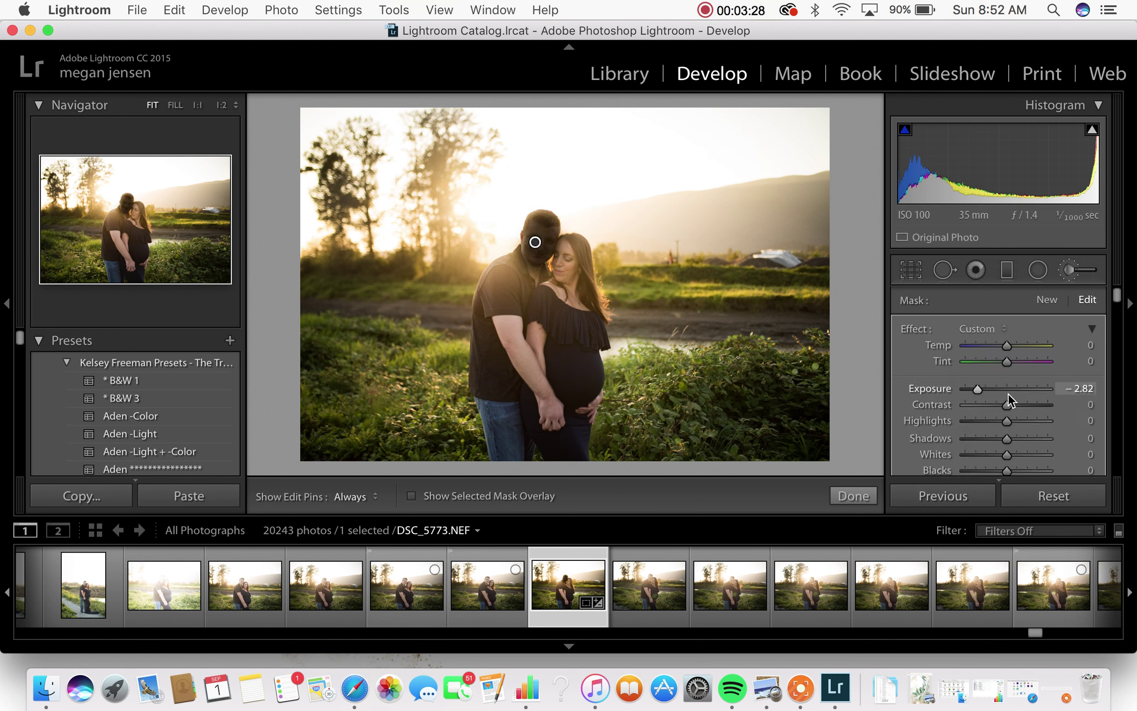
Reset the face mask's Exposure to 0, set its Dehaze to 22, and close the Adjustment Brush.
left_click(1005, 389)
left_click_drag(1007, 393, 1008, 394)
scroll(1010, 406, "down", 10)
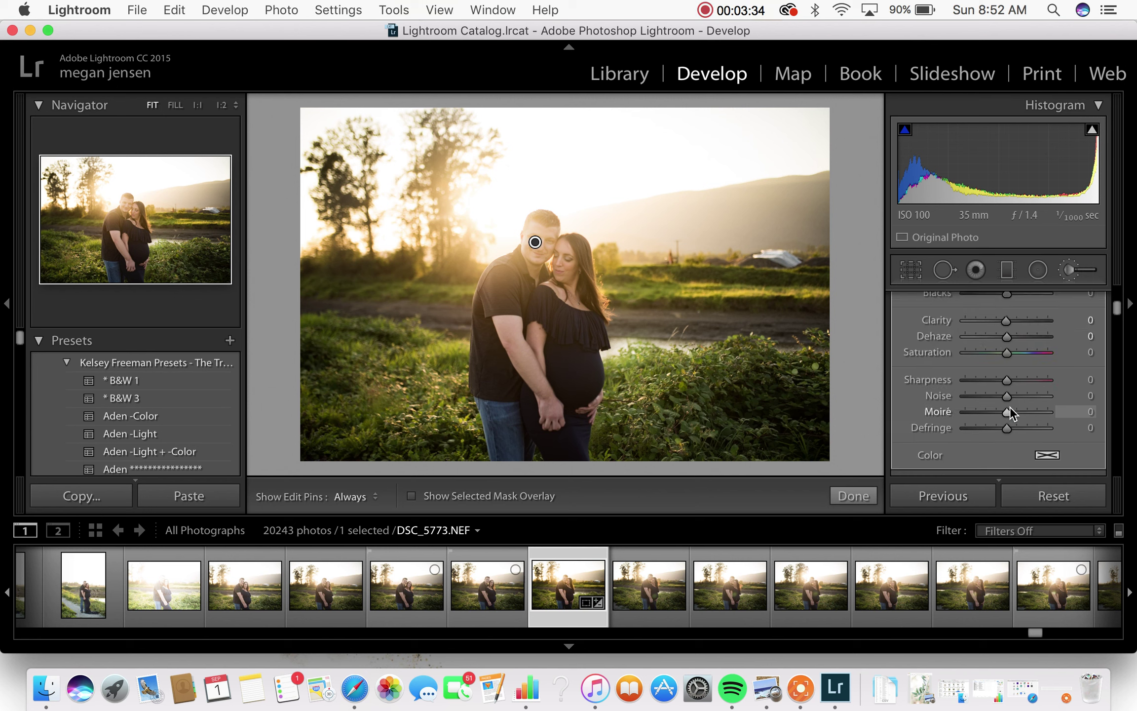
scroll(1011, 406, "up", 3)
left_click_drag(1007, 370, 1016, 366)
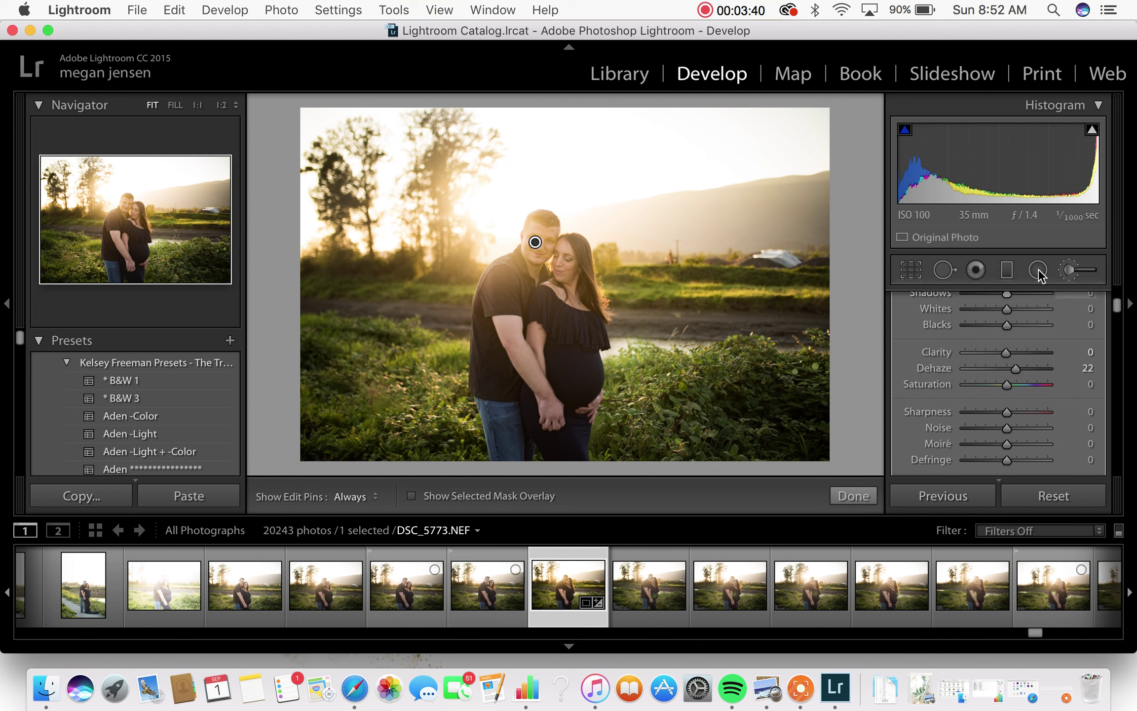
left_click(1070, 271)
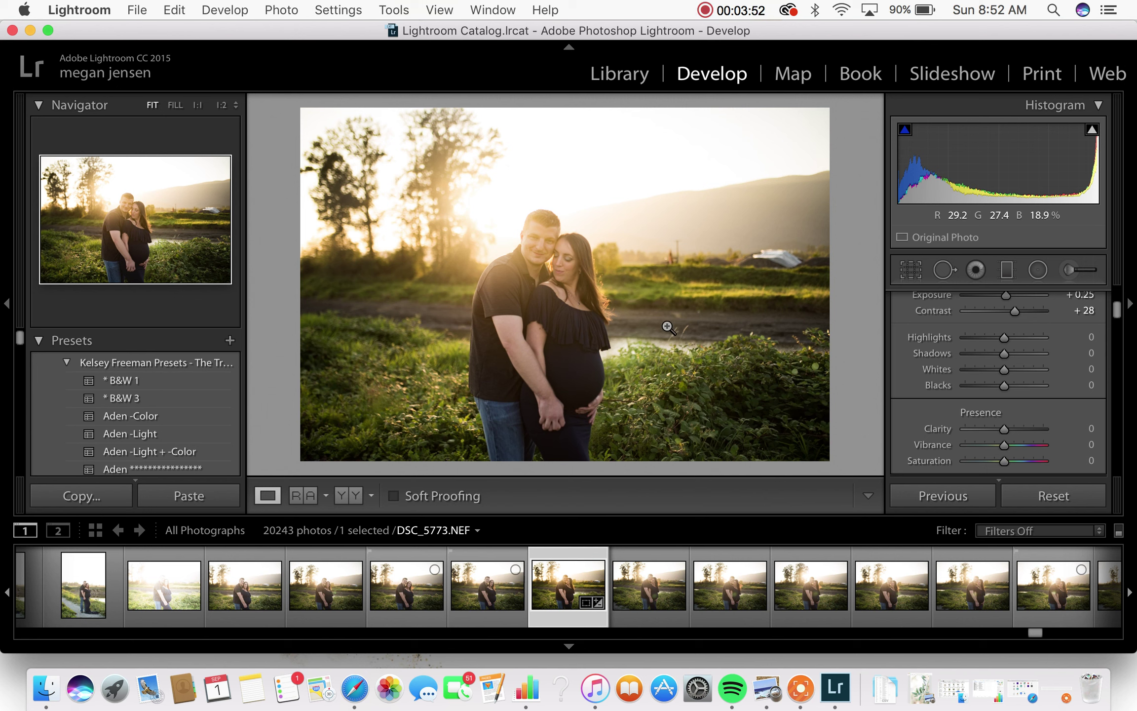
Compare the edited photo side by side with the original, then return to the single-photo view.
scroll(962, 358, "up", 4)
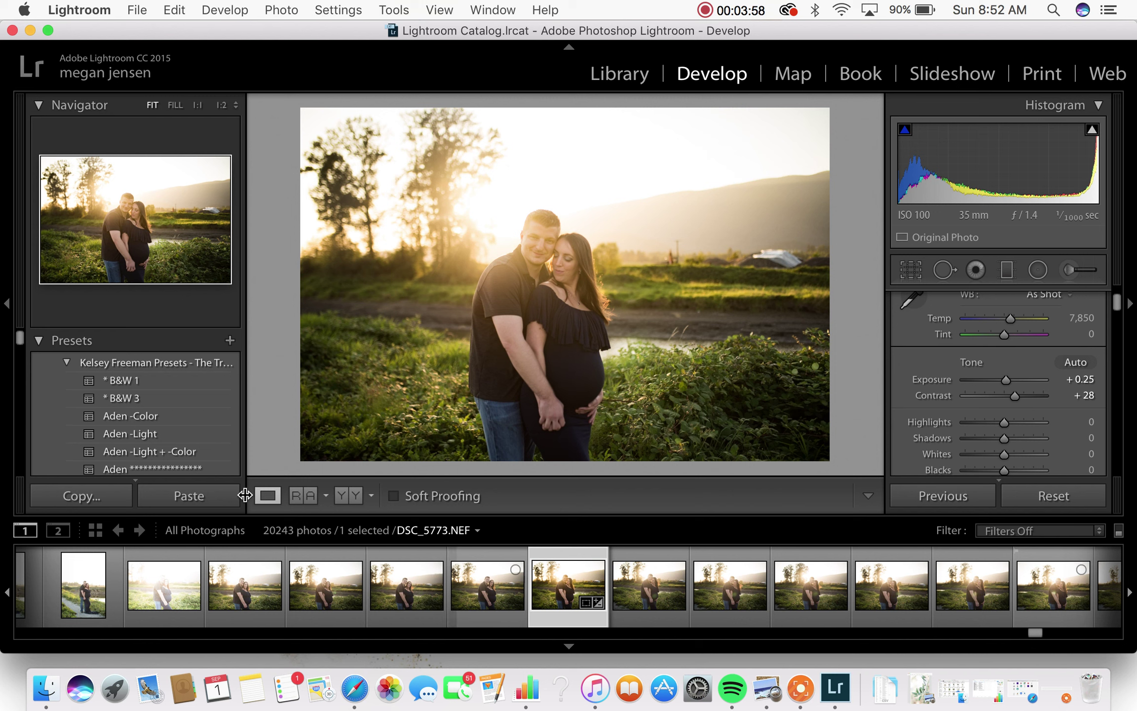
left_click(355, 503)
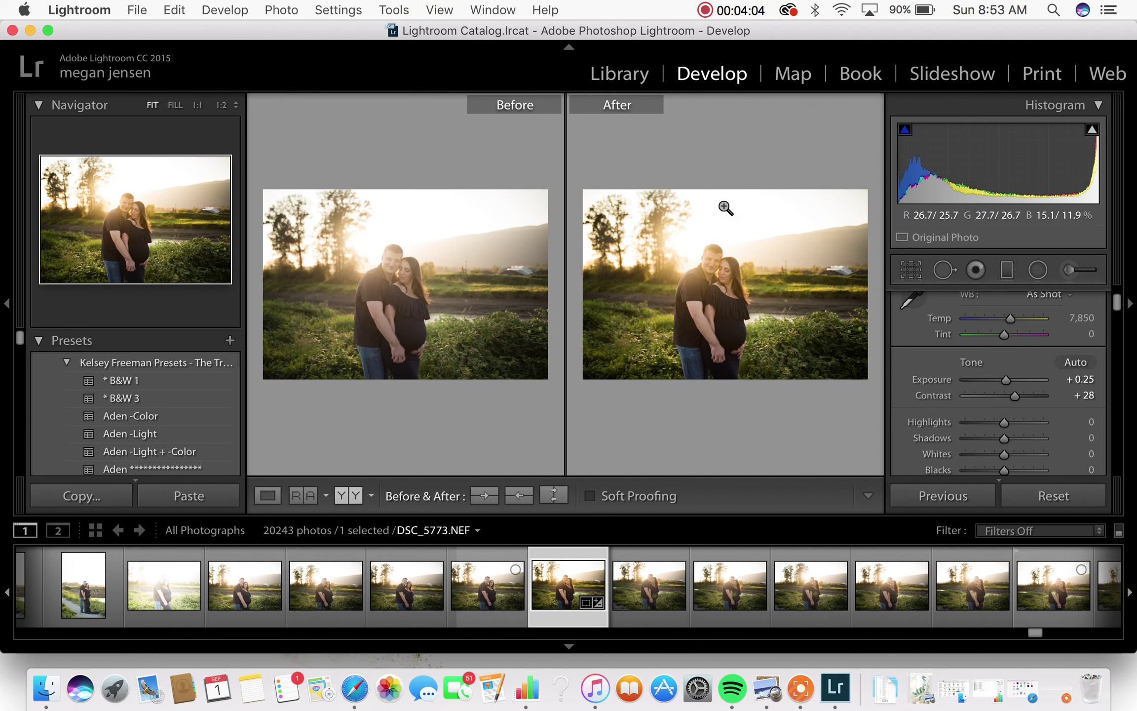
left_click(269, 496)
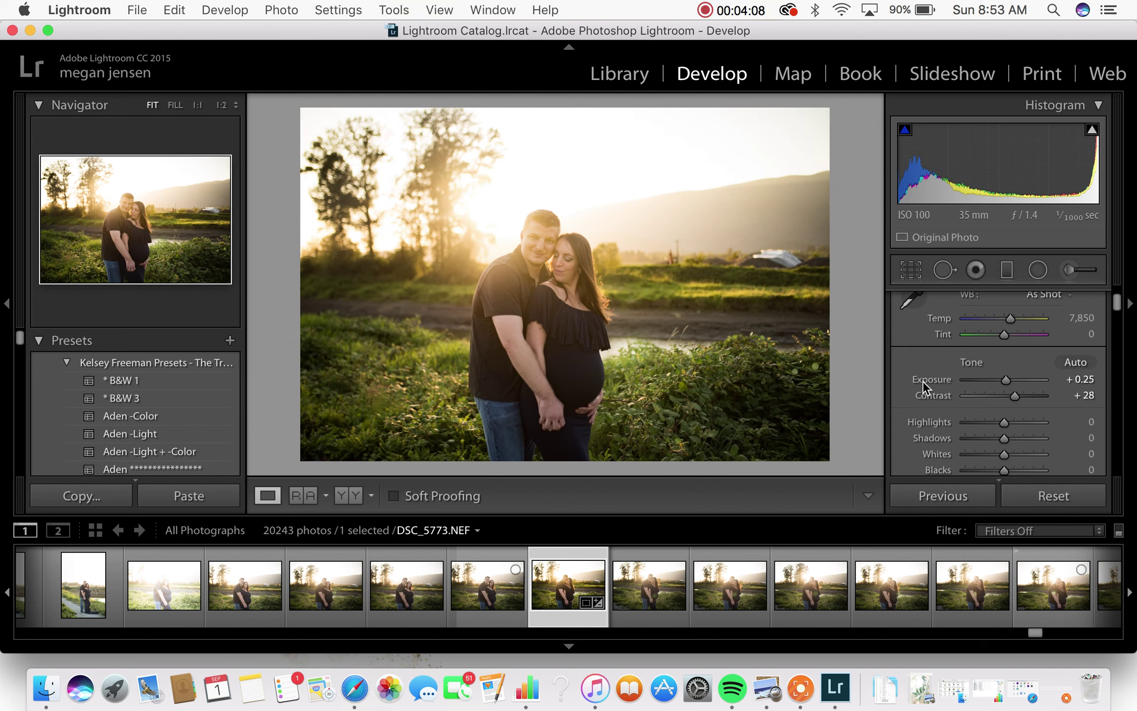
left_click(1069, 270)
left_click(1070, 272)
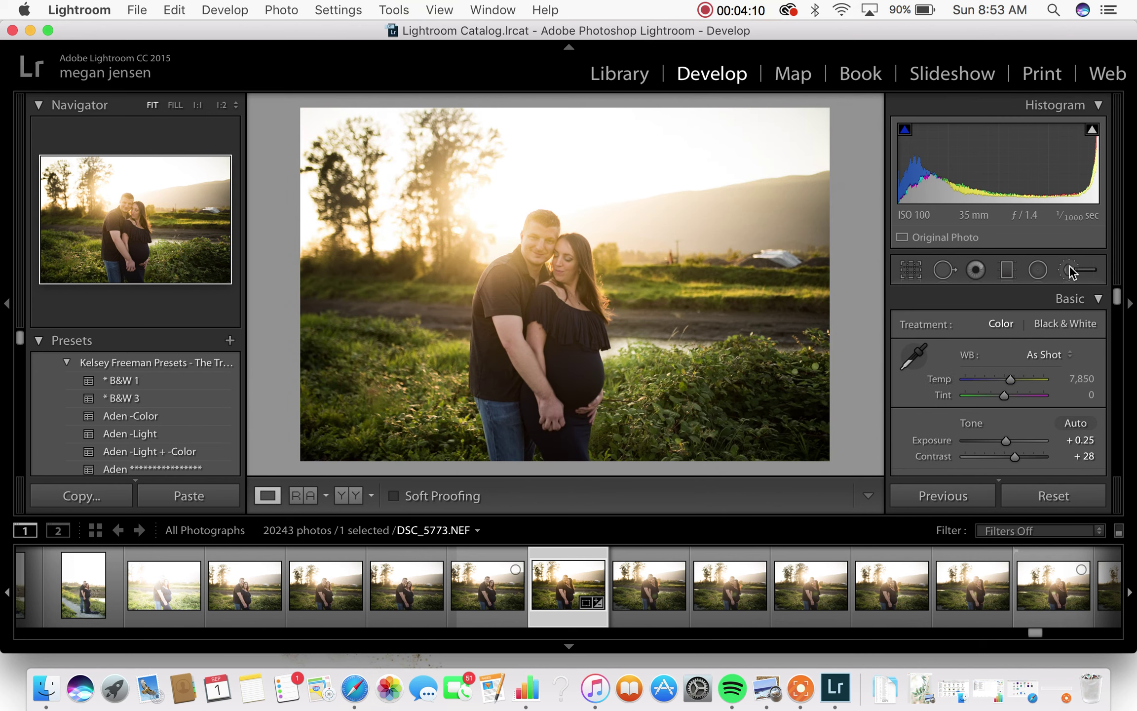
Set the photo's overall Shadows to +32 and Blacks to −24.
scroll(1019, 390, "down", 4)
scroll(1019, 390, "up", 3)
scroll(1019, 389, "down", 5)
scroll(1018, 390, "up", 2)
scroll(1018, 390, "down", 2)
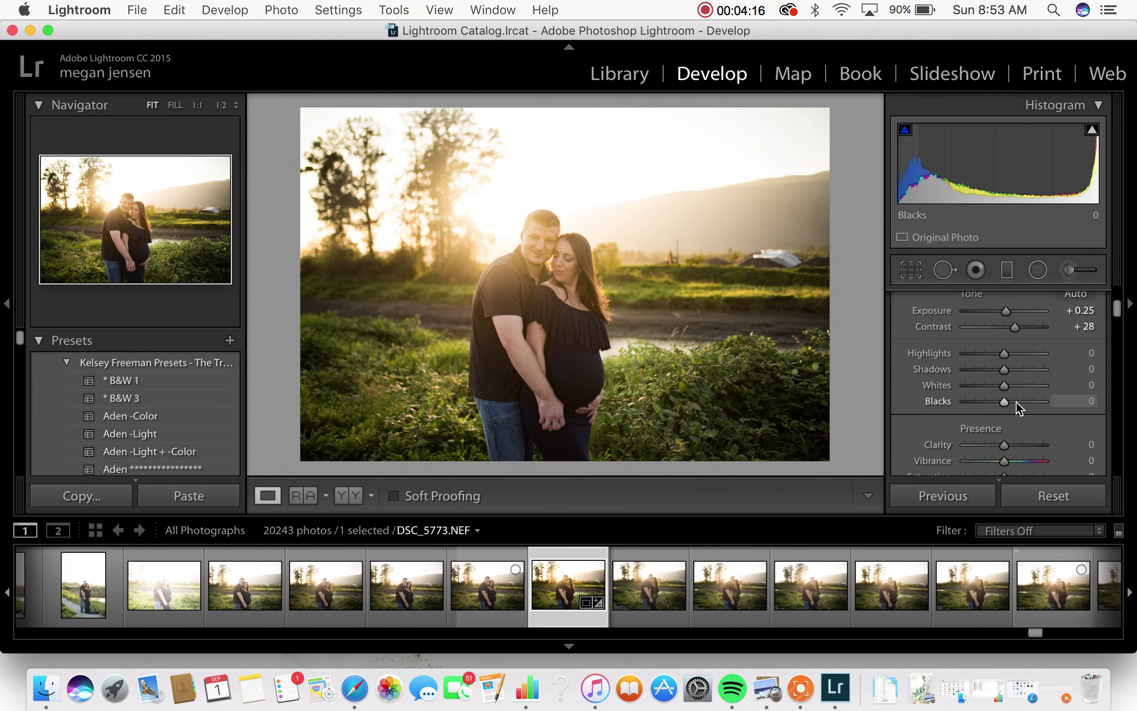
left_click(1006, 373)
left_click_drag(1011, 371, 1018, 371)
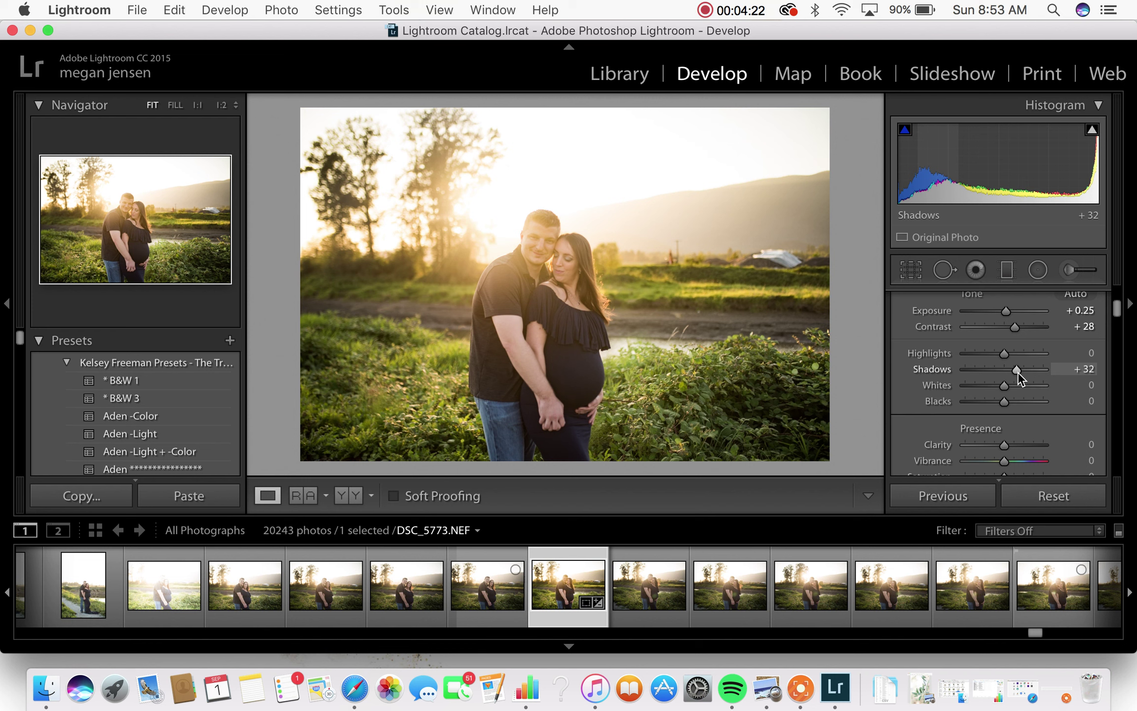
left_click(1005, 400)
left_click_drag(1006, 401, 997, 401)
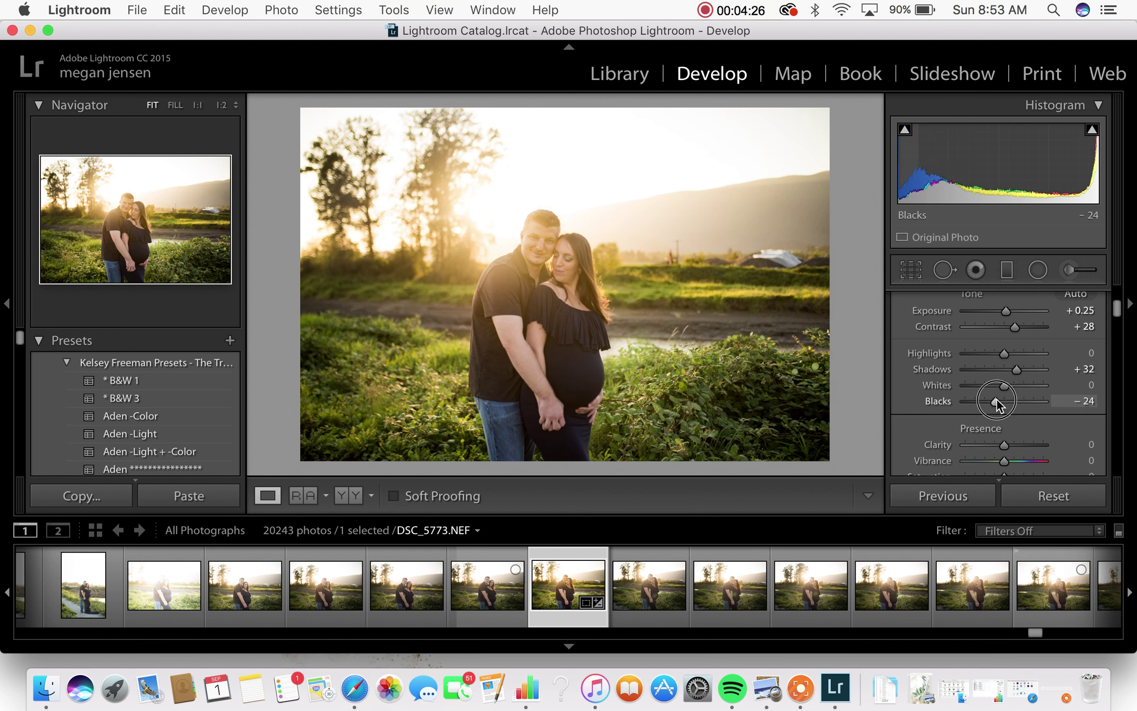
Cool the photo's white balance by setting Temp to 7,297.
scroll(1007, 343, "up", 3)
scroll(1007, 346, "up", 2)
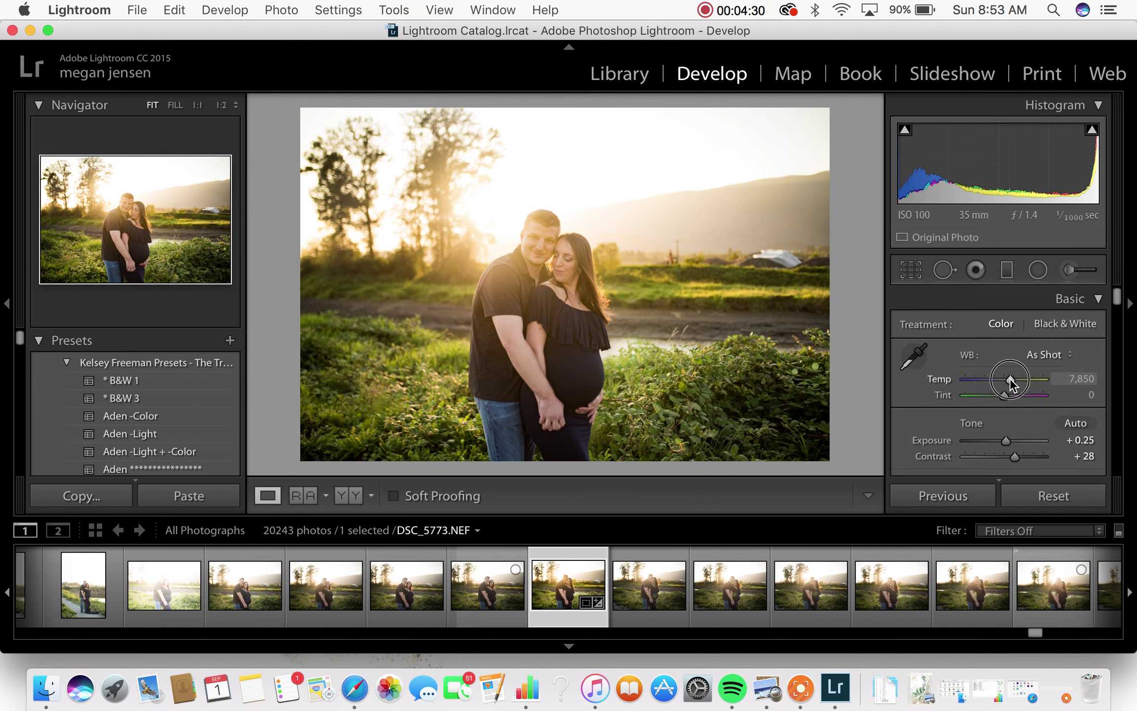
left_click_drag(1009, 377, 1008, 381)
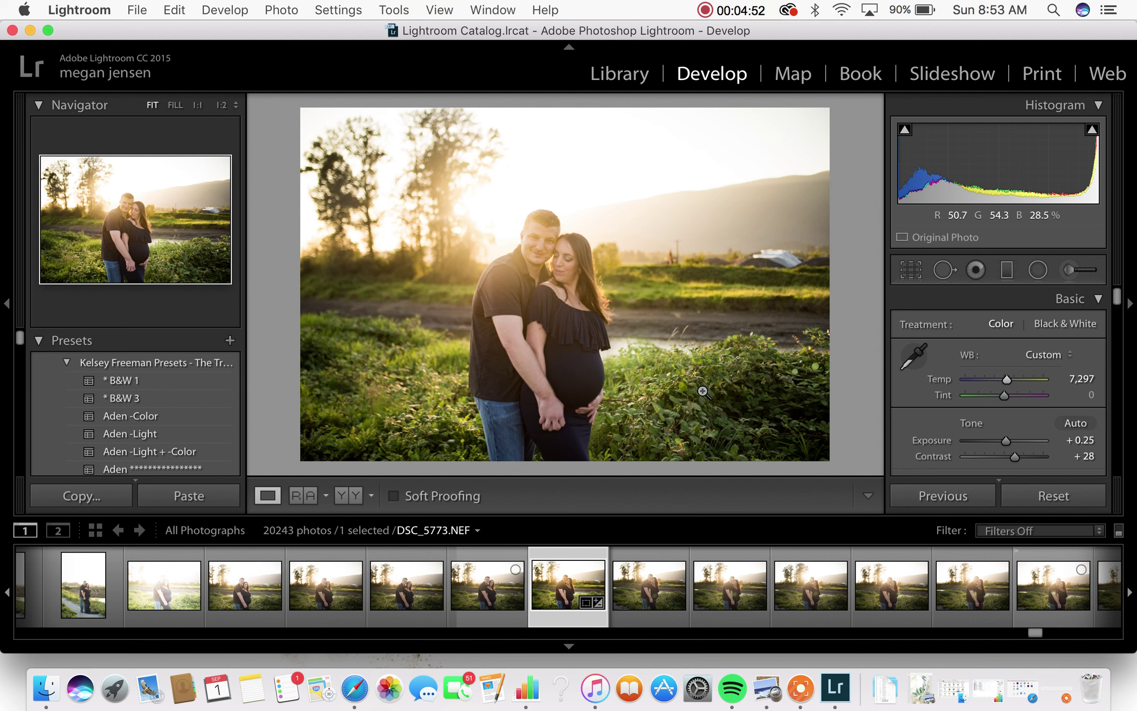
Brush a new Adjustment Brush mask with Exposure −0.63 over the foreground greenery on both sides of the couple, and close the brush.
left_click(1068, 276)
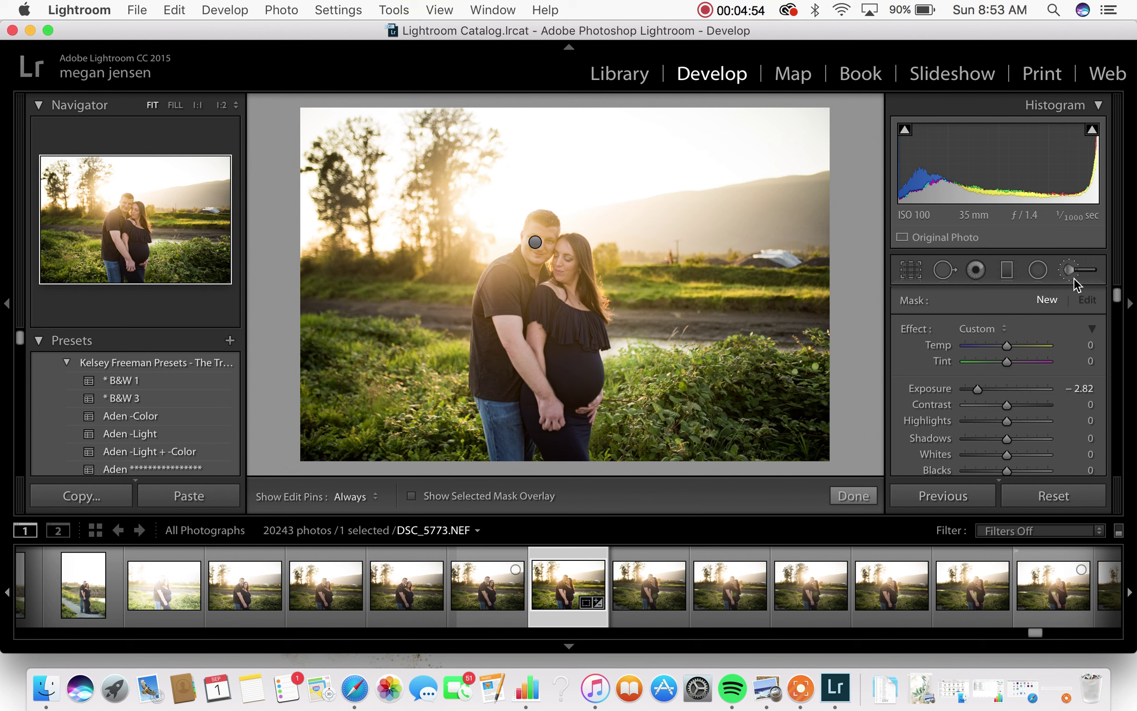
left_click_drag(1006, 388, 998, 386)
scroll(998, 387, "down", 6)
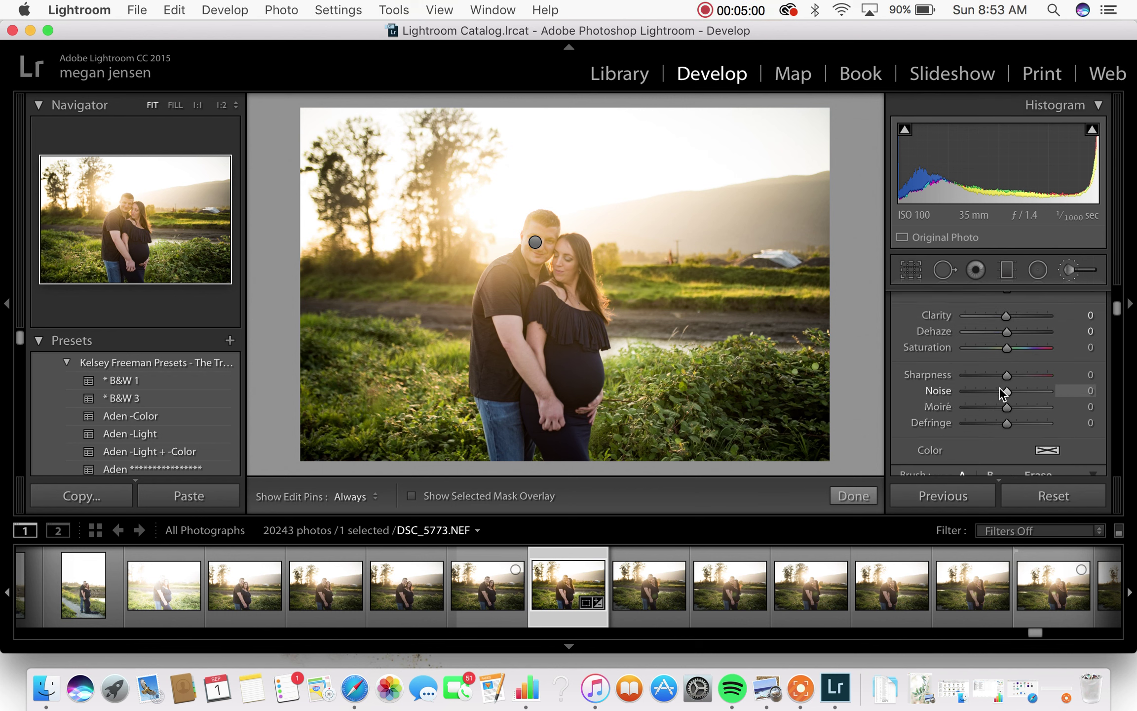
scroll(998, 387, "up", 3)
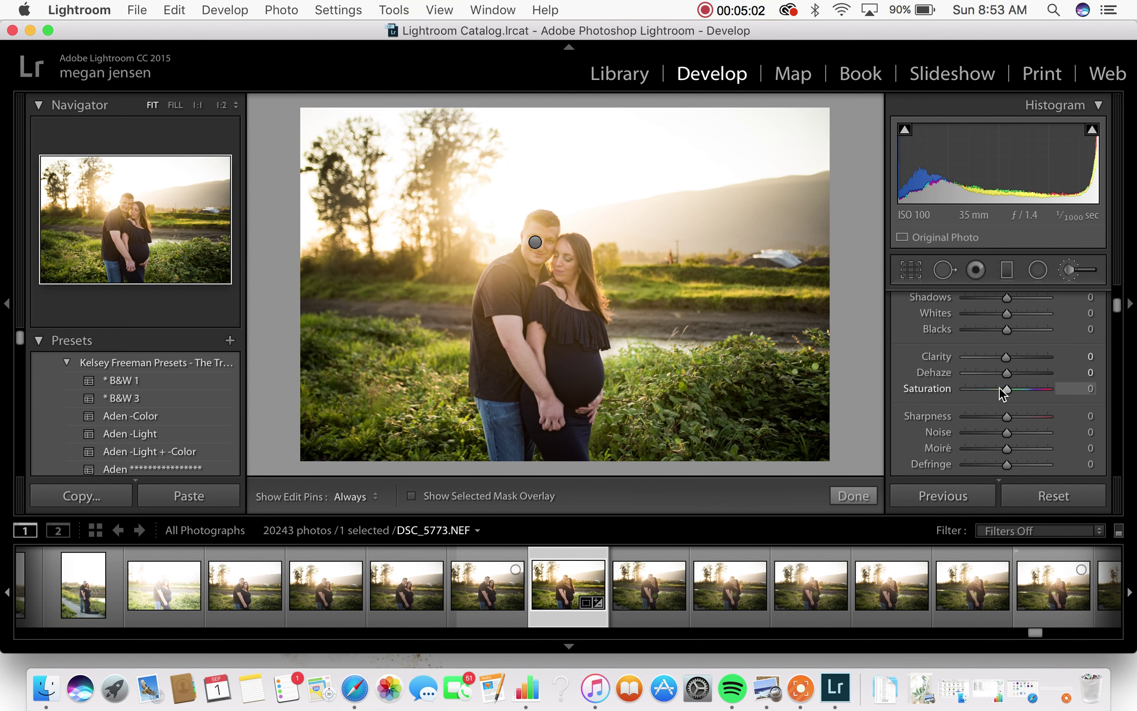
scroll(999, 387, "up", 3)
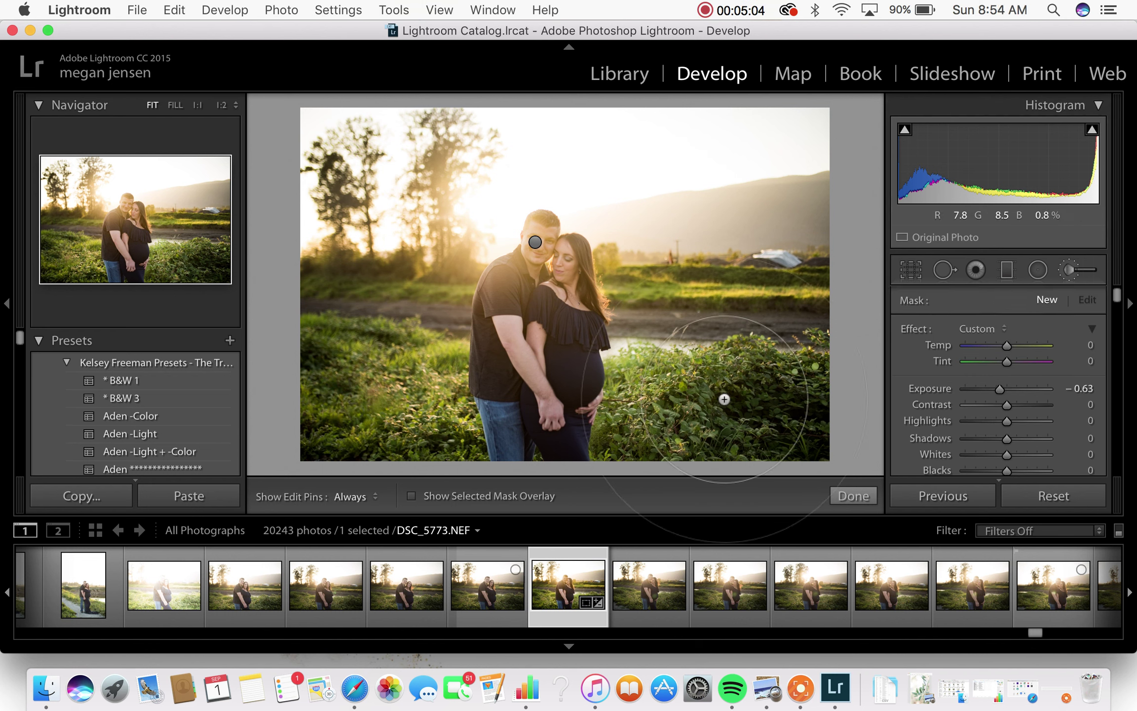
key("h")
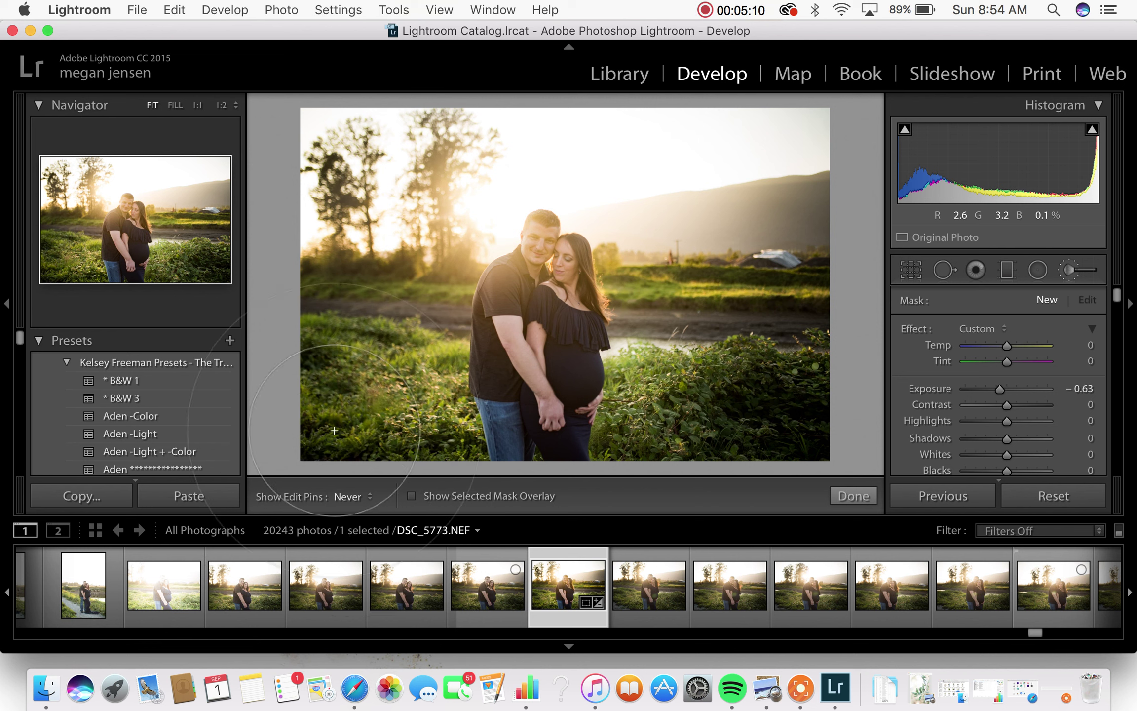
left_click_drag(334, 431, 341, 390)
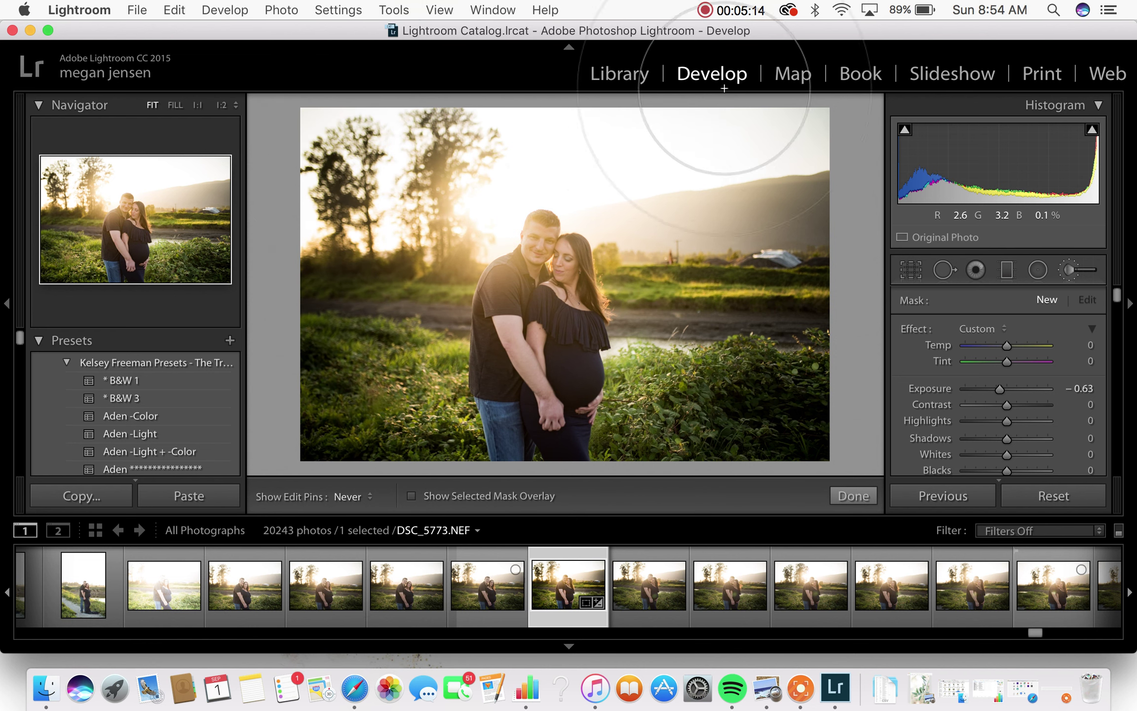
key("h")
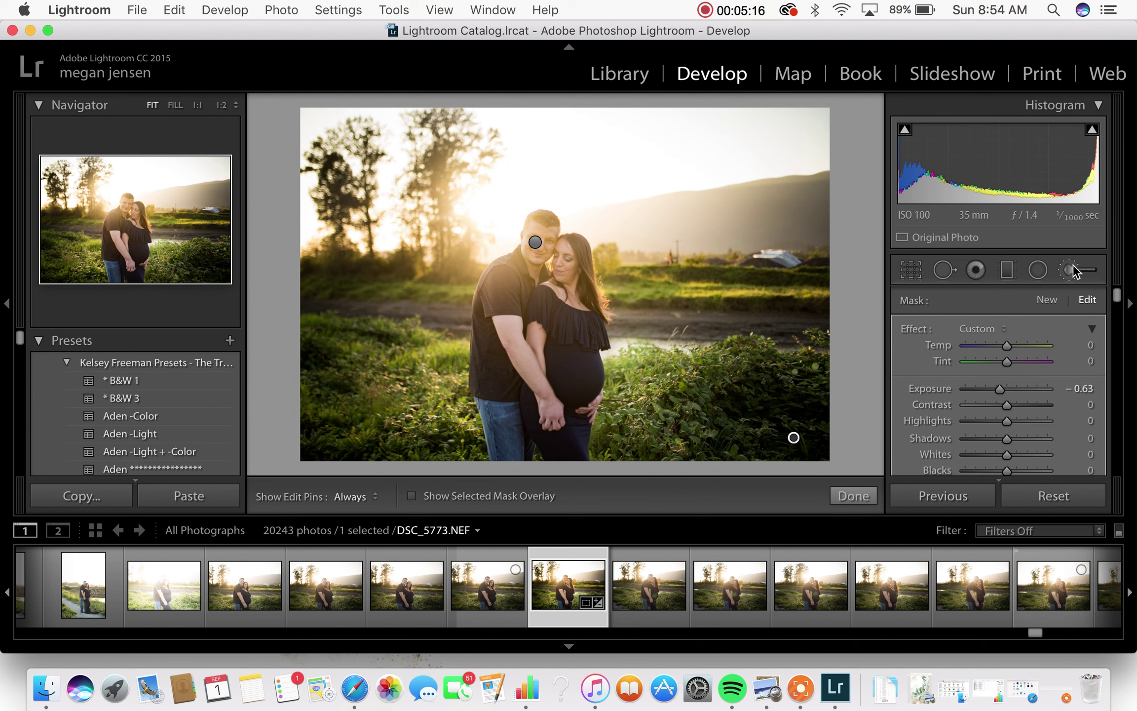
left_click(1070, 270)
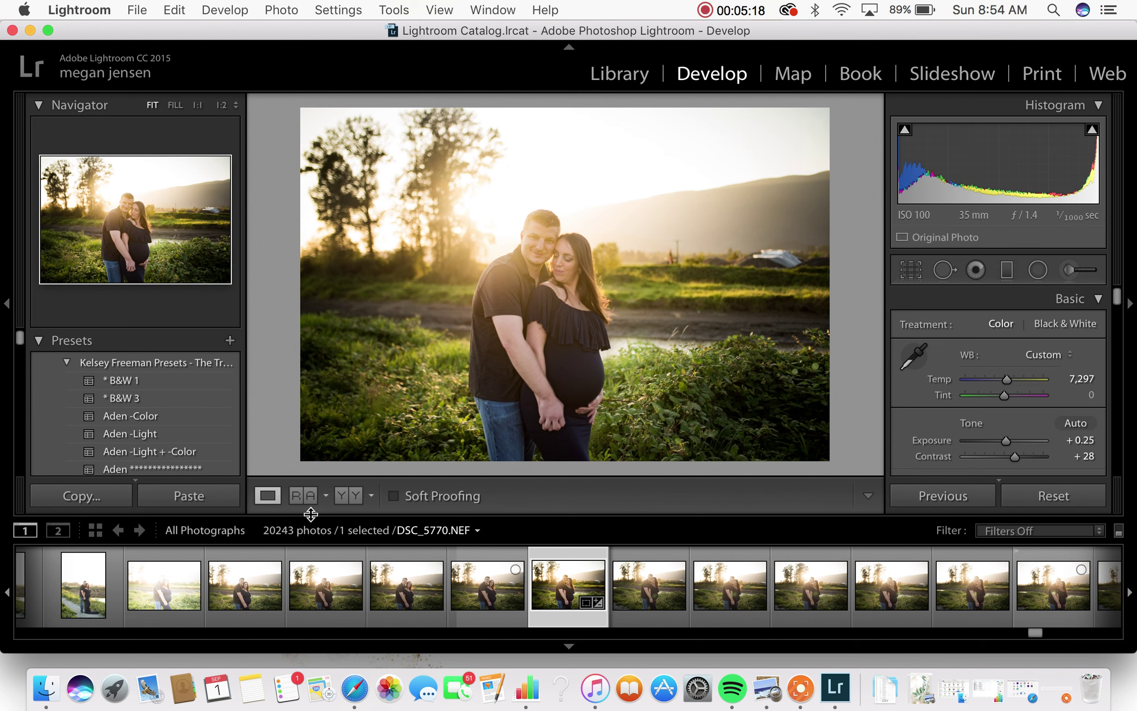
Compare the edit with the original side by side, and set the photo's overall Exposure to +0.30.
left_click(345, 495)
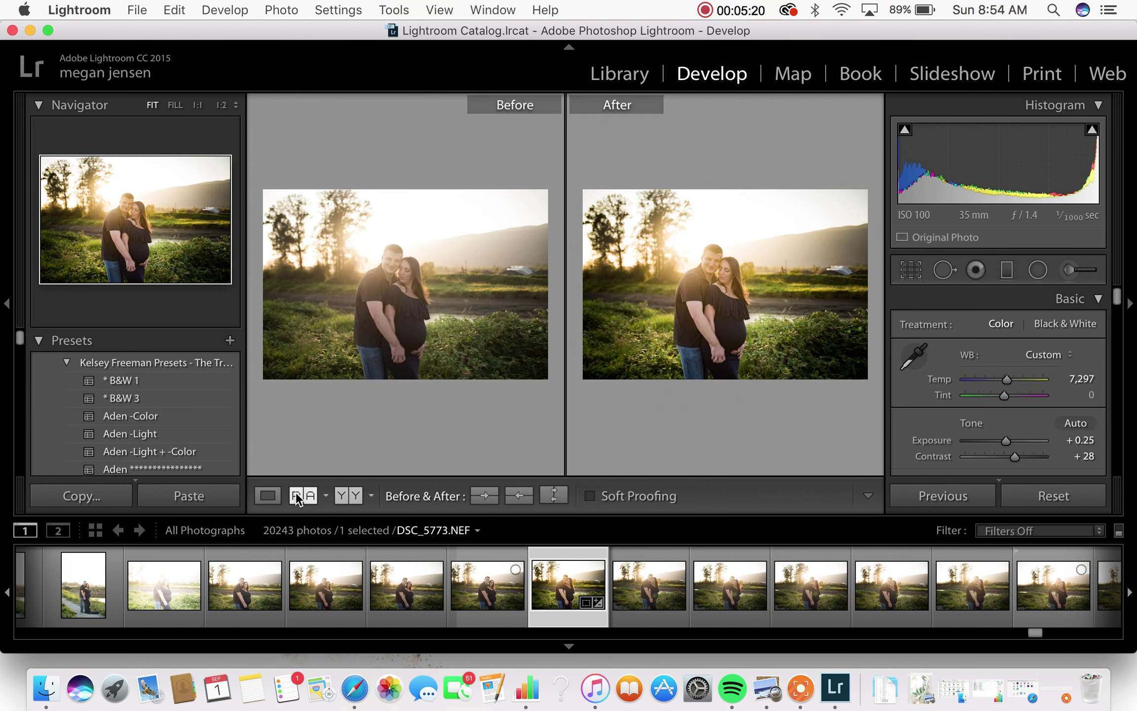
left_click(267, 496)
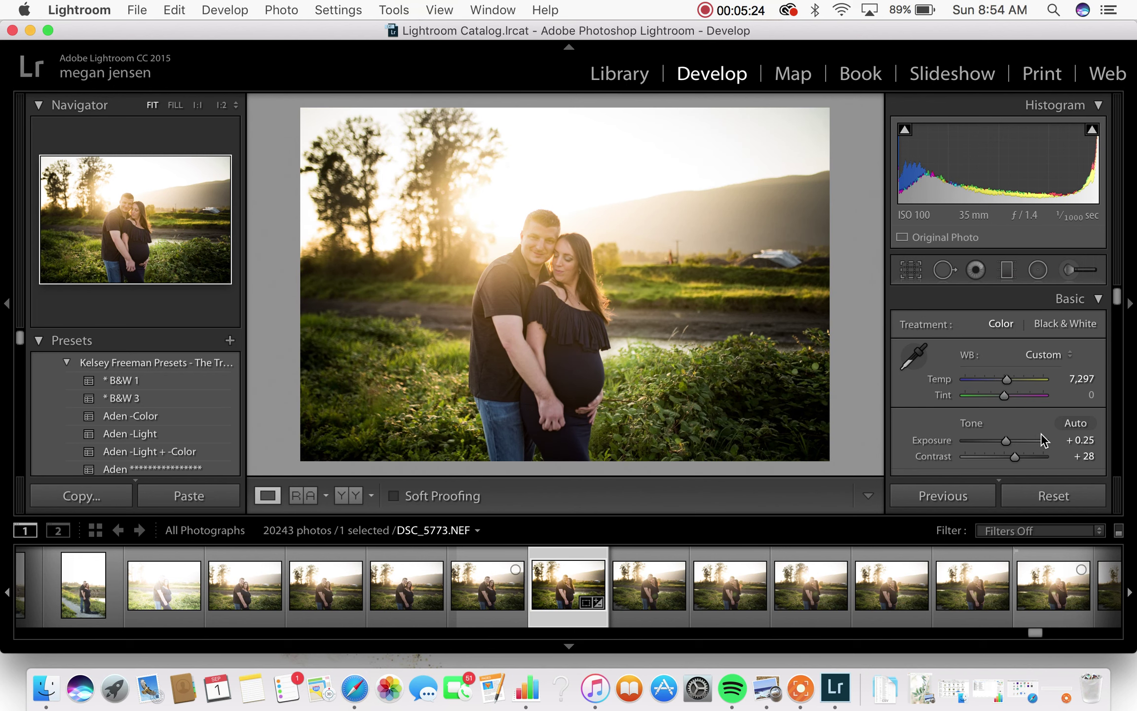
scroll(1042, 433, "down", 3)
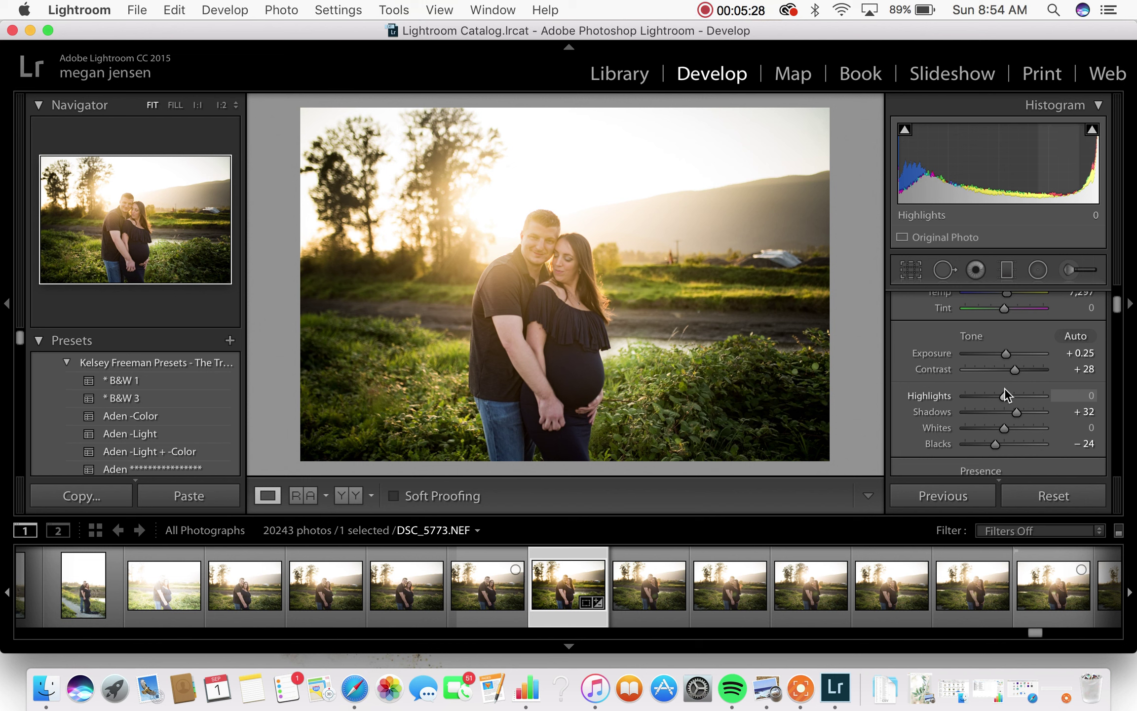
left_click_drag(1007, 352, 1008, 353)
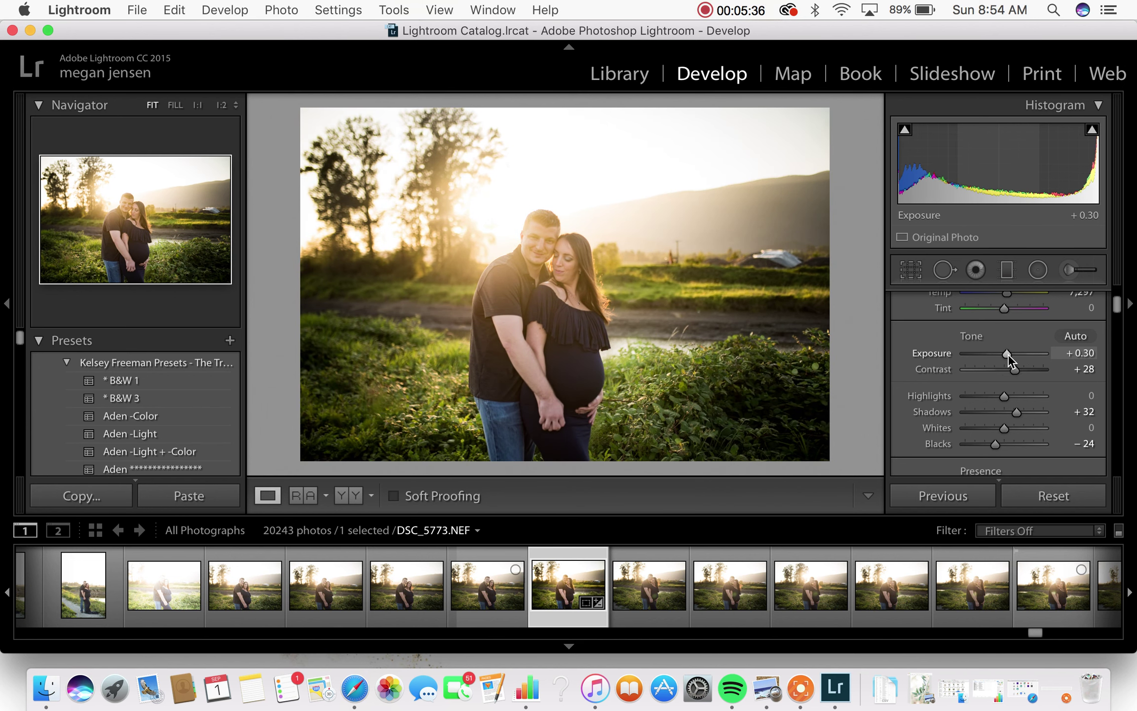
Paint a new Adjustment Brush mask with Exposure 0.33 over the couple, hiding the edit pins while brushing.
left_click(1072, 270)
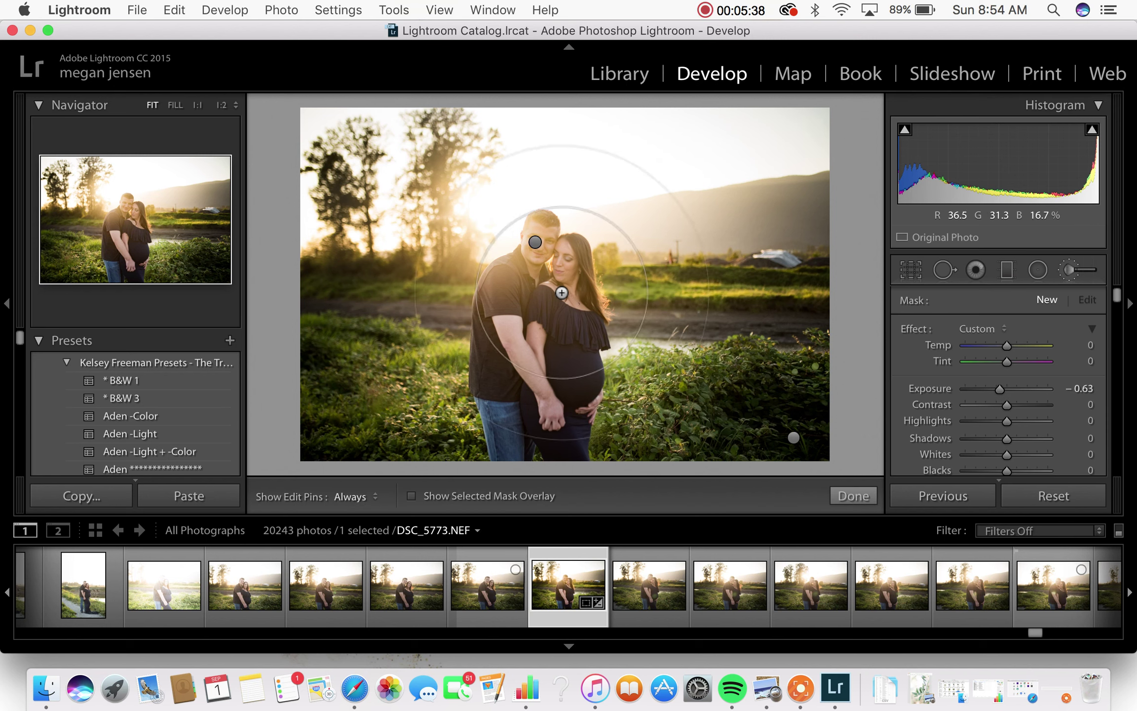
left_click_drag(1015, 388, 1010, 388)
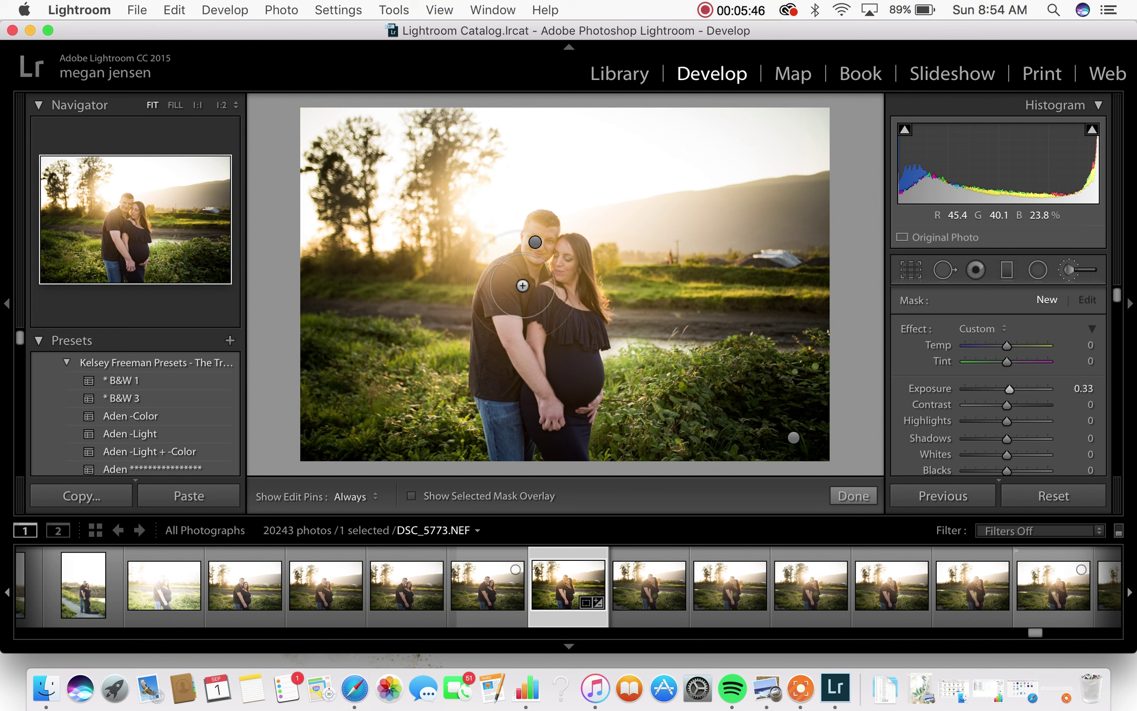
key("h")
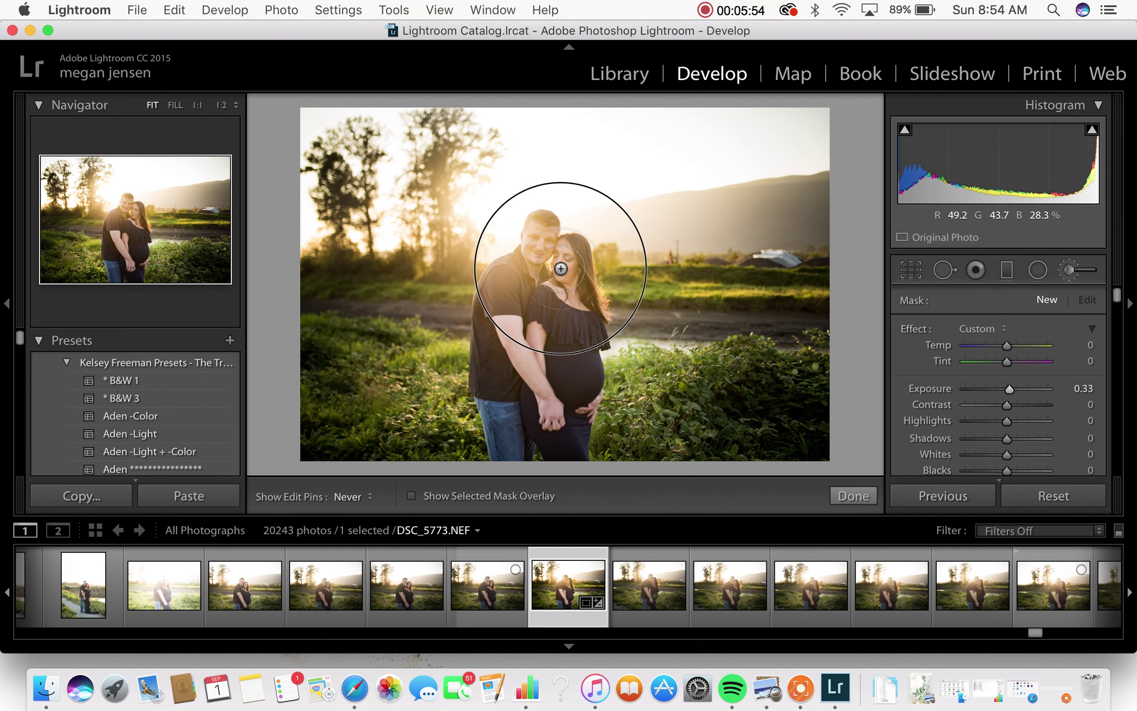
left_click(546, 255)
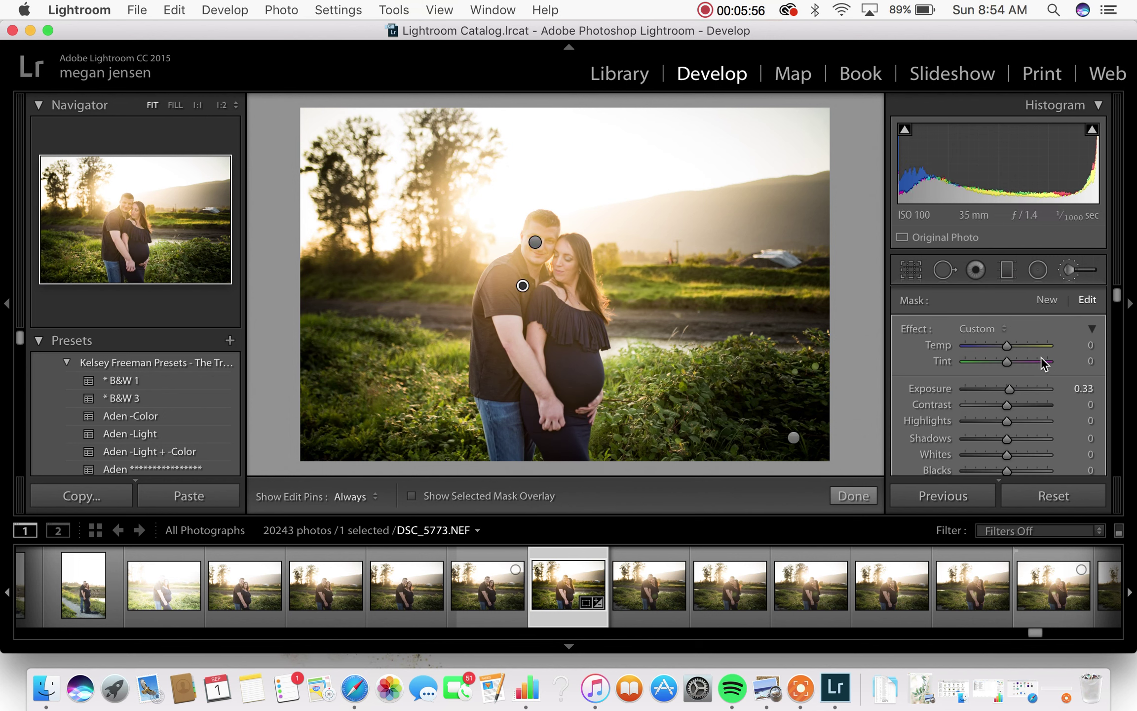
Set the couple mask's Dehaze to 9 and close the Adjustment Brush.
scroll(1037, 428, "down", 3)
scroll(1027, 398, "down", 3)
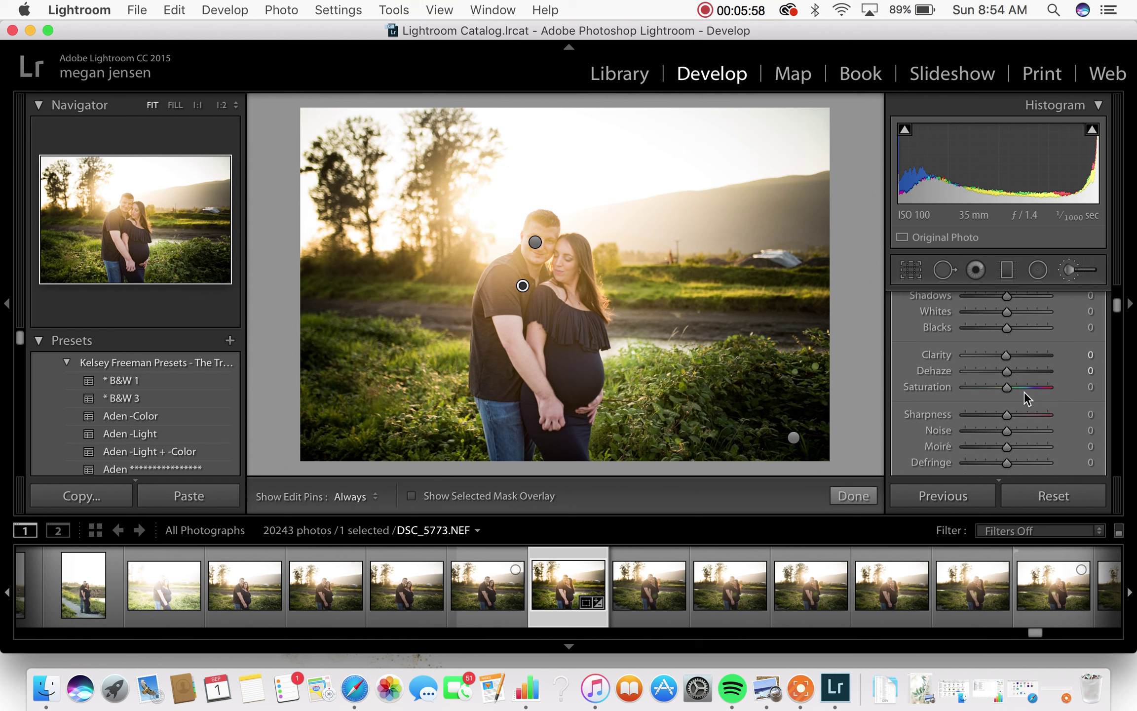
left_click_drag(1010, 369, 1010, 367)
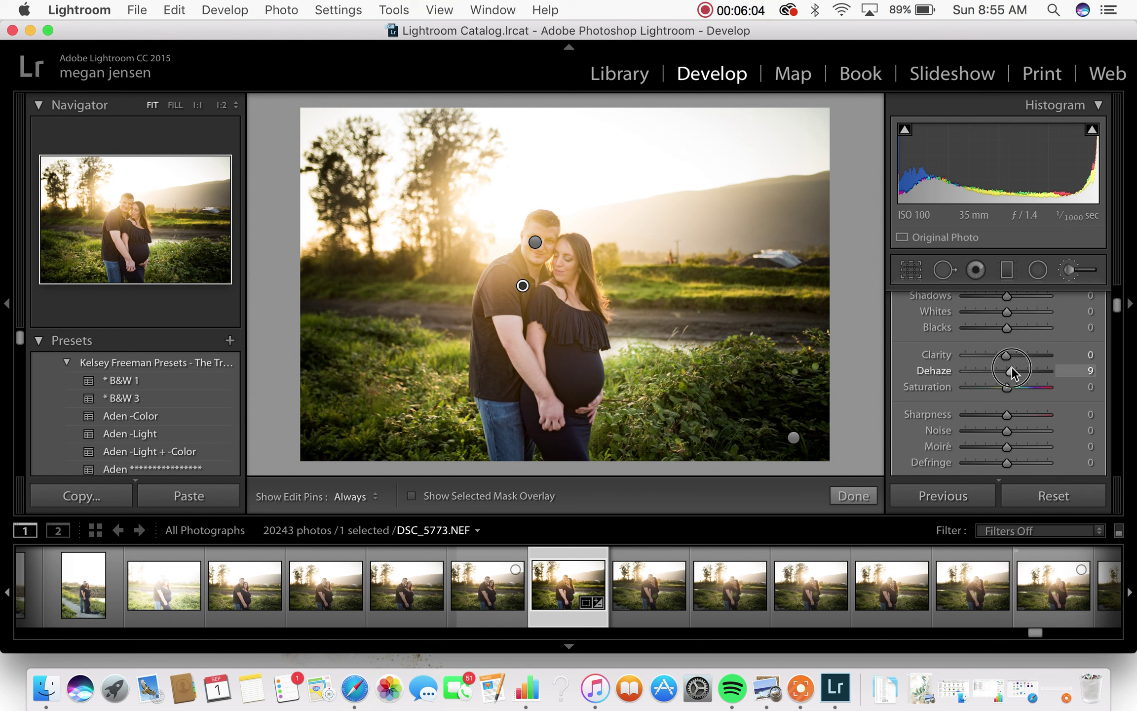
left_click(1067, 273)
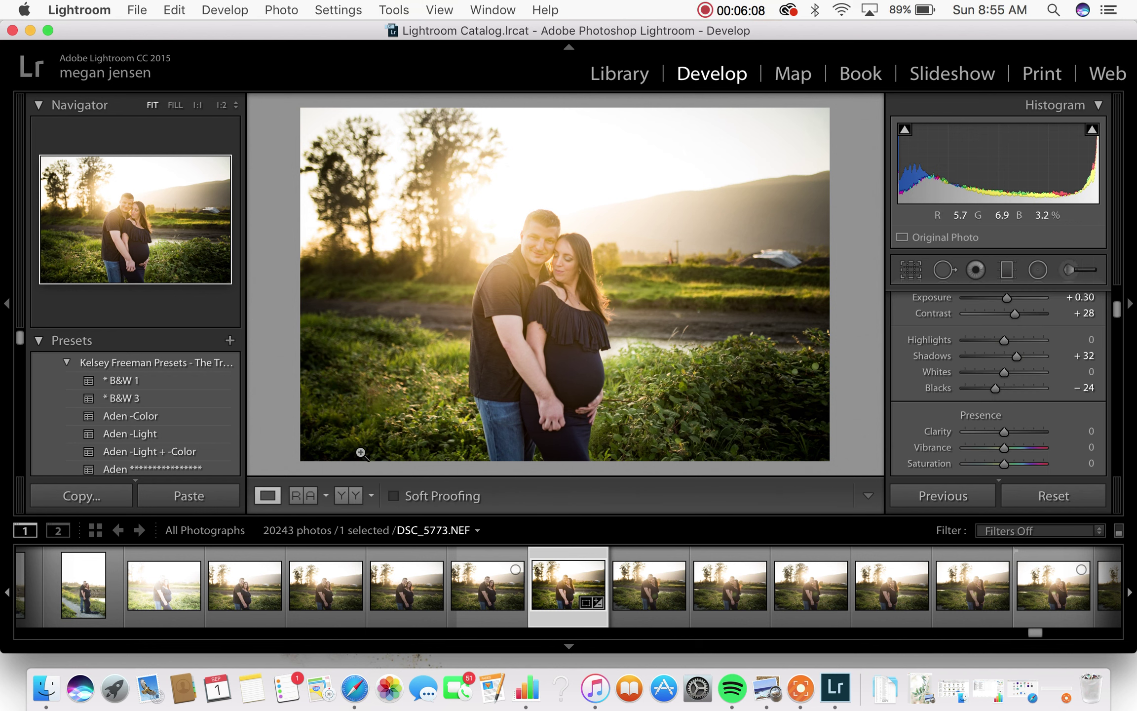
Compare the edit with the original side by side, and set the photo's overall Vibrance to +12.
left_click(347, 495)
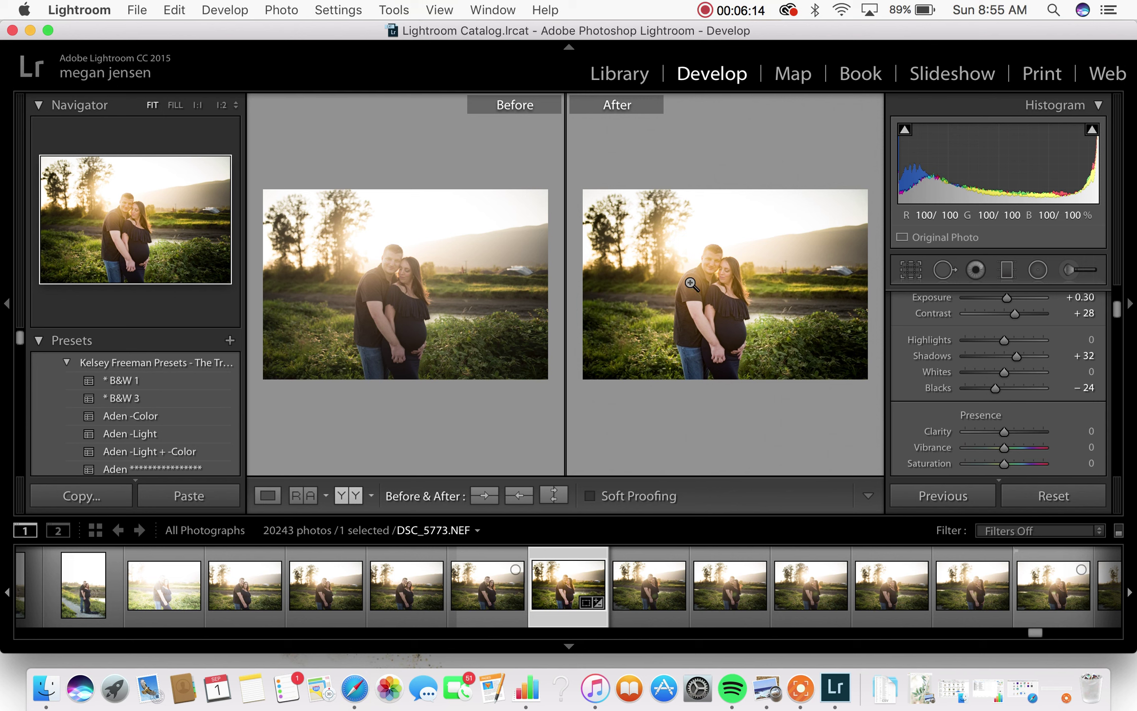
left_click(268, 495)
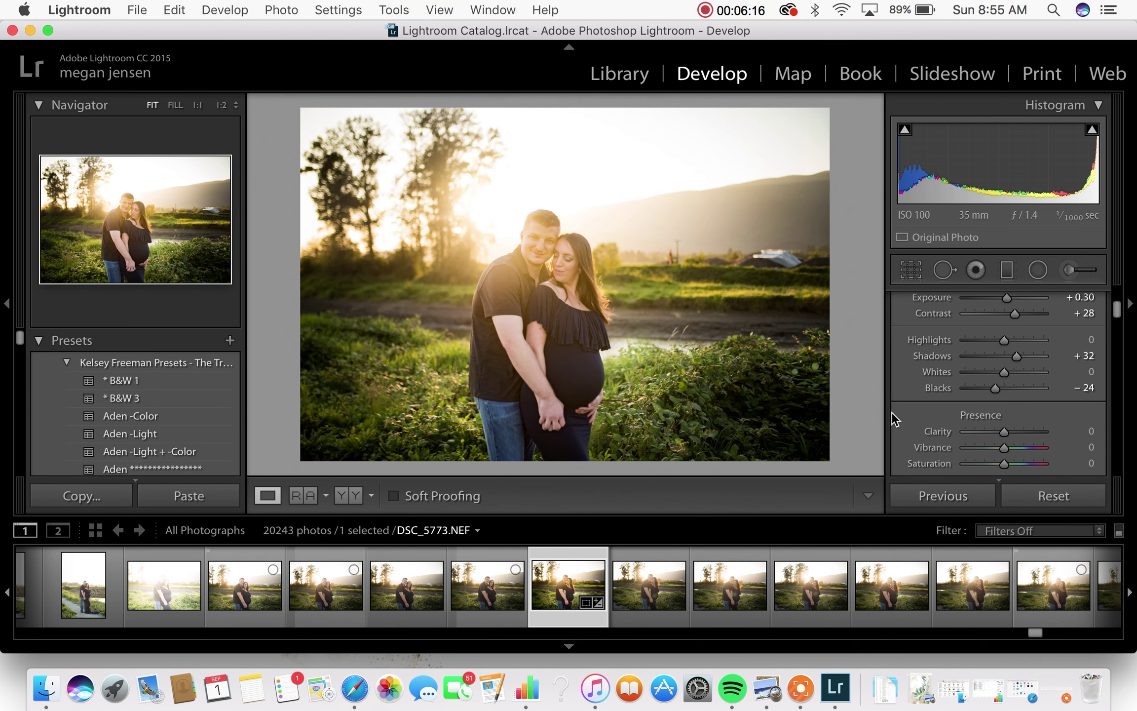
scroll(1020, 412, "down", 2)
left_click(1005, 429)
left_click_drag(1005, 428, 1005, 443)
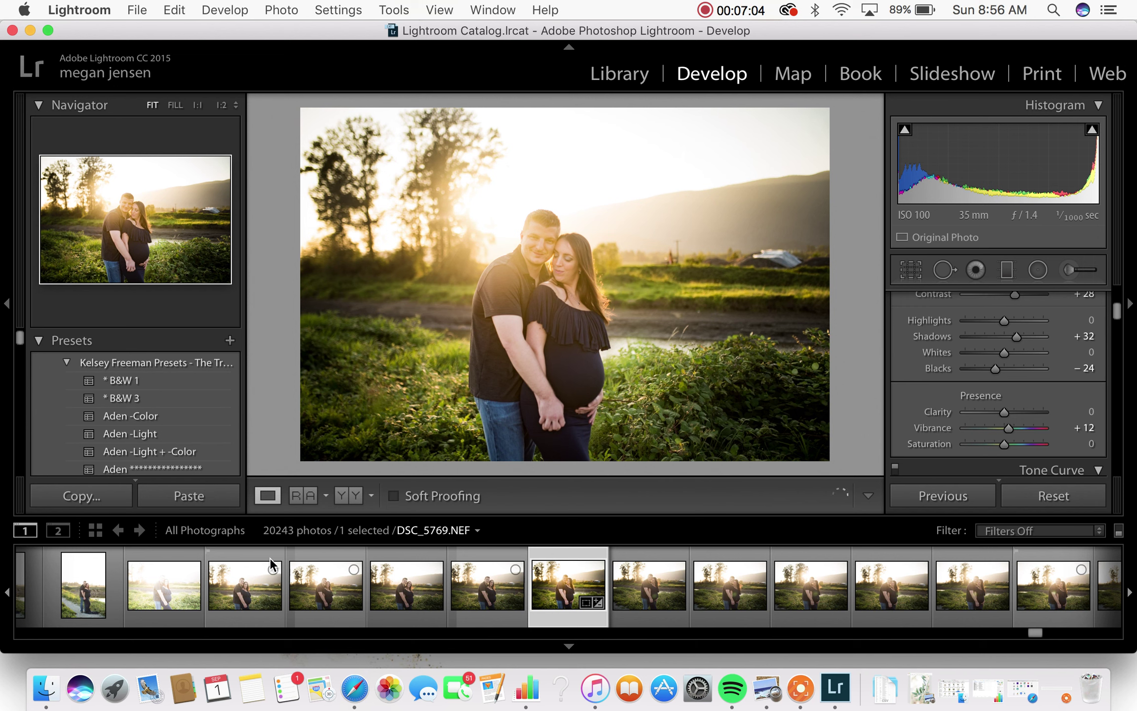
Swap the Before and After settings in the comparison view and look at the left/right split.
left_click(348, 497)
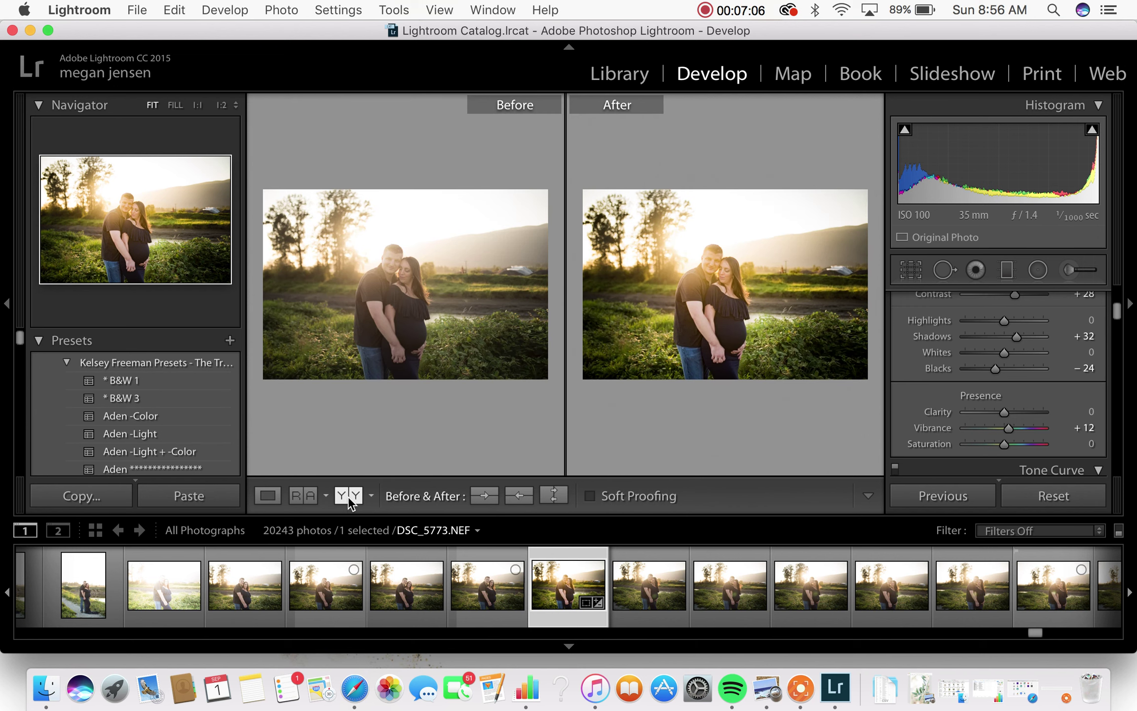
left_click(555, 495)
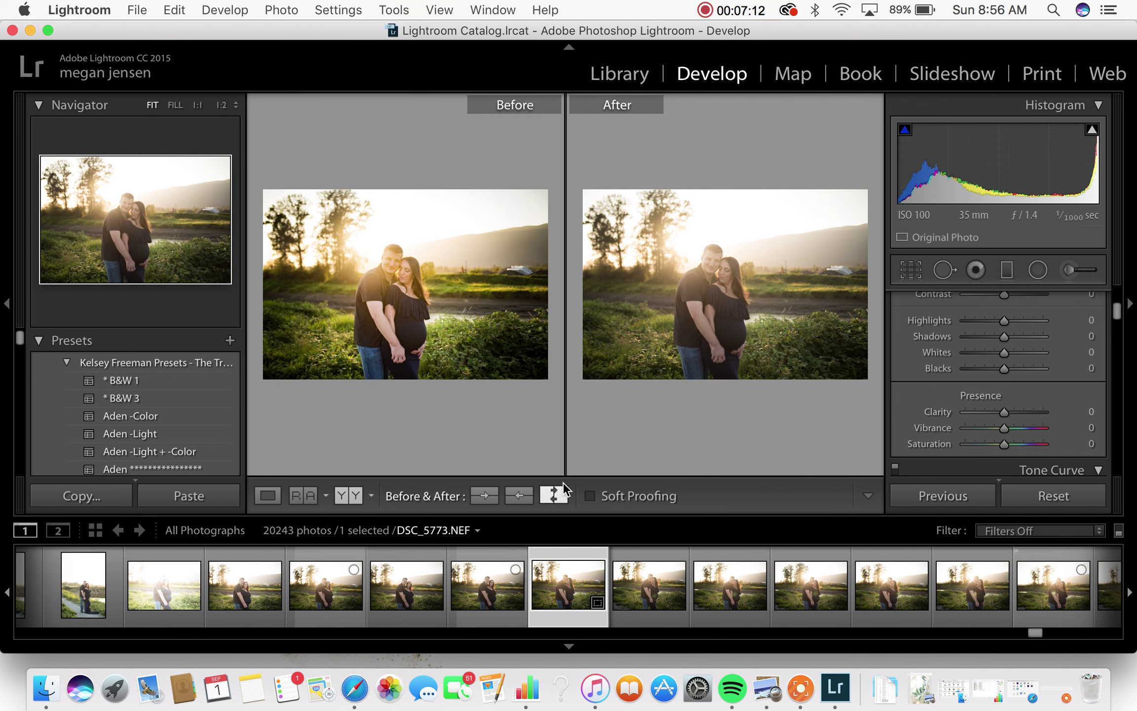
left_click(355, 496)
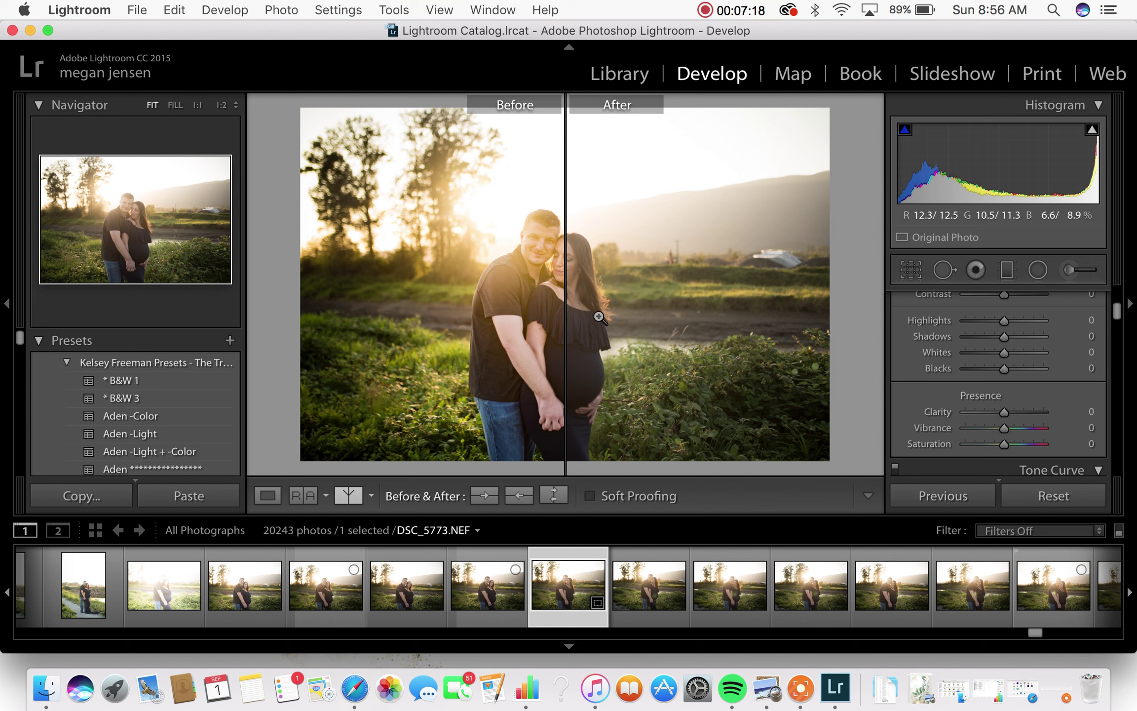
left_click(258, 495)
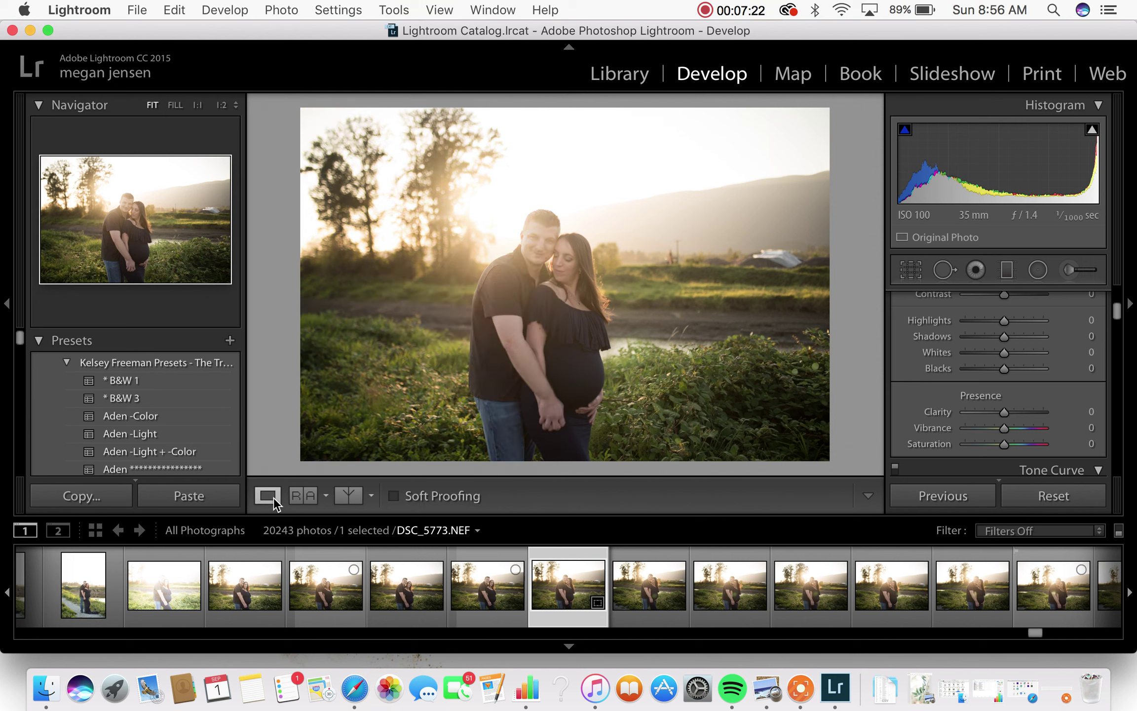
Copy the Before settings to the After version and check it in the Before/After Left/Right layout.
left_click(347, 496)
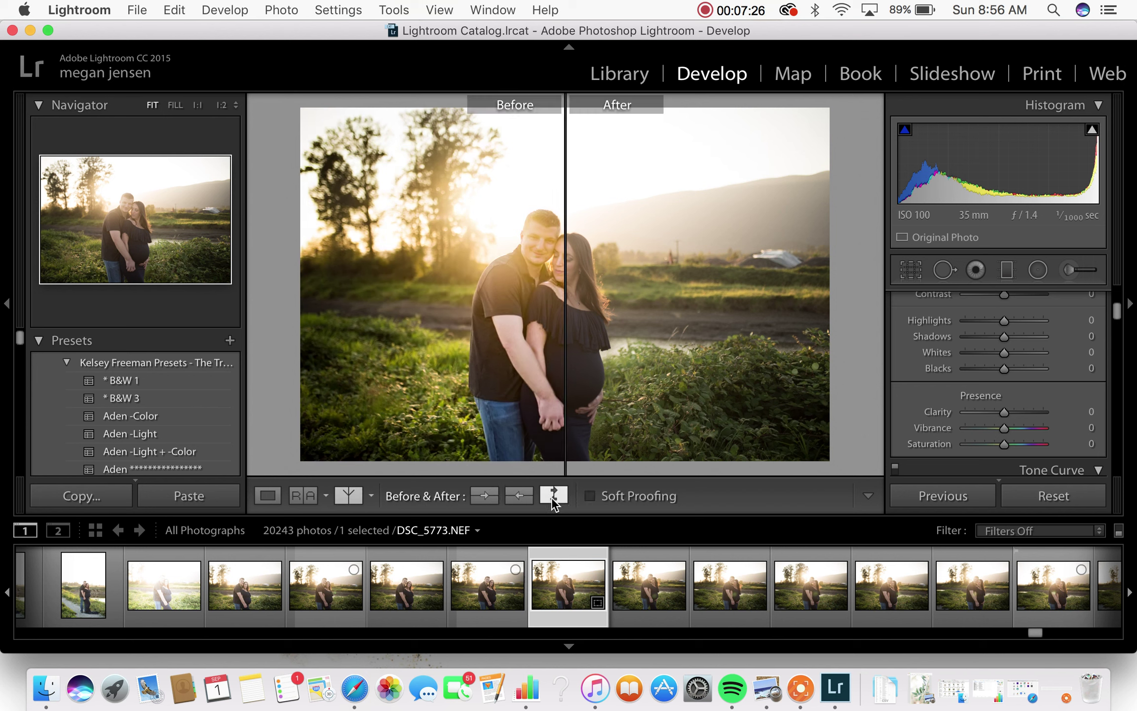
left_click(485, 495)
left_click(354, 495)
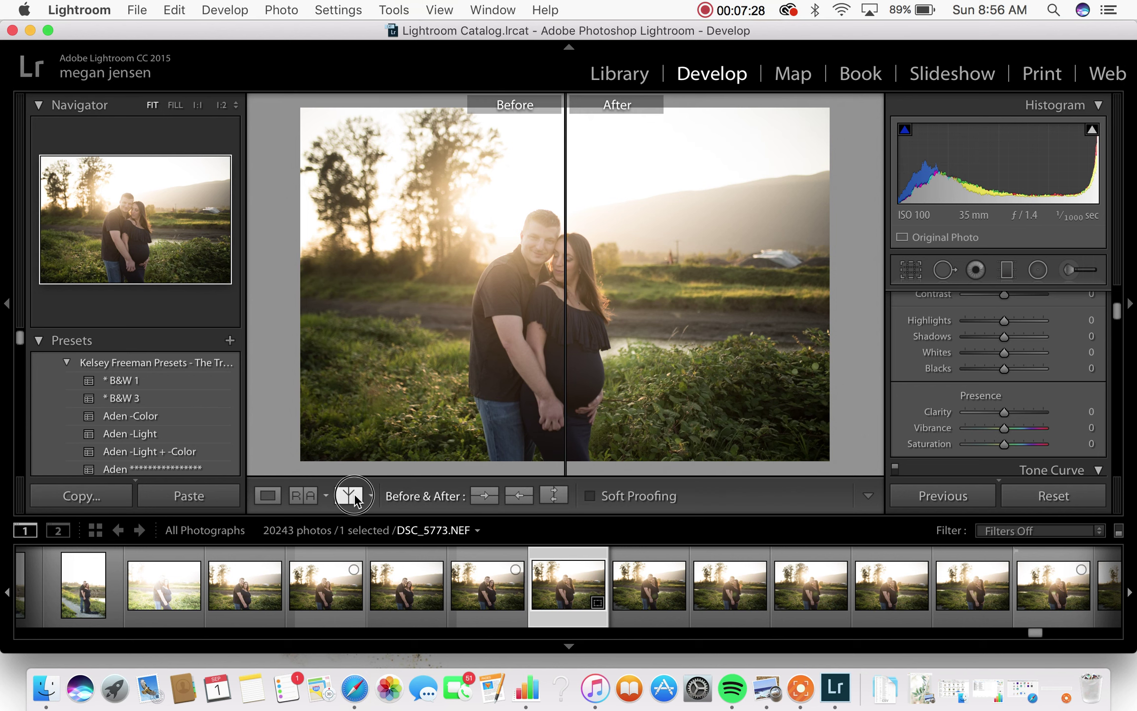
left_click(372, 495)
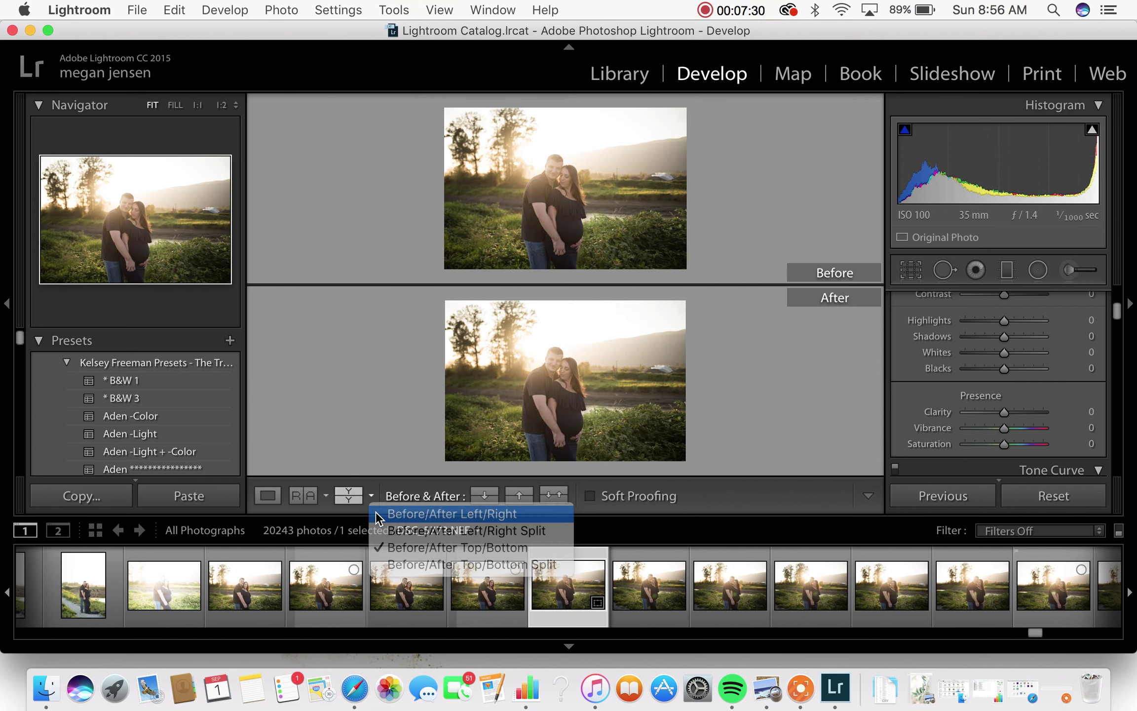
left_click(377, 515)
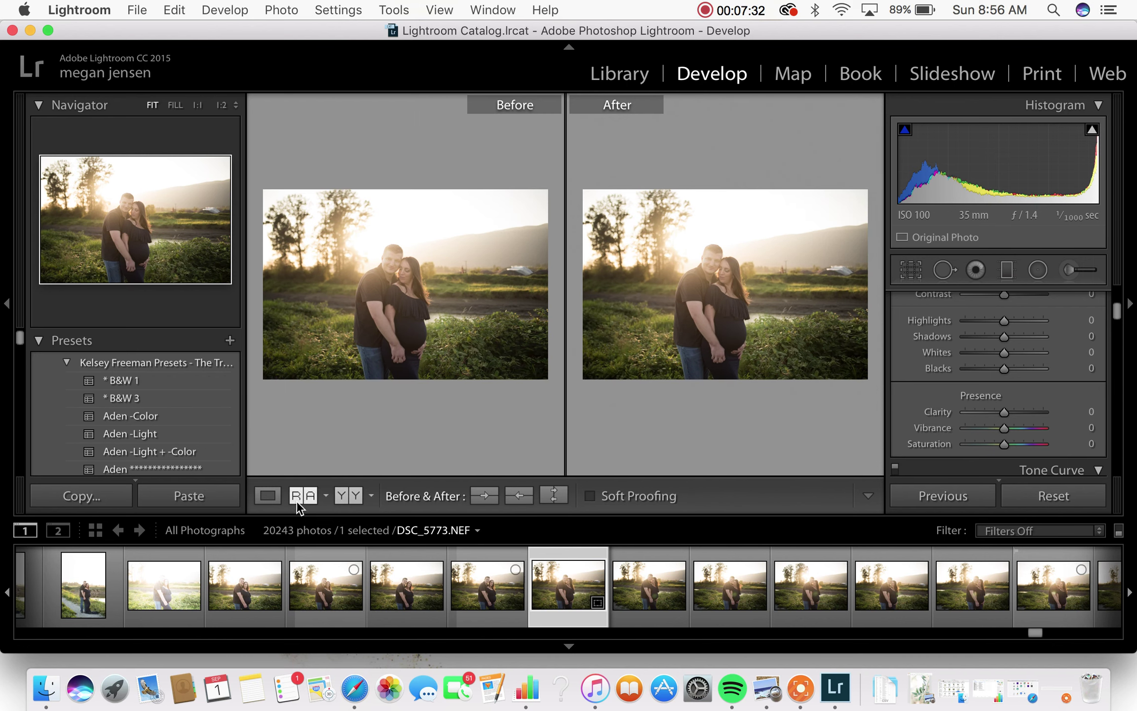
left_click(278, 497)
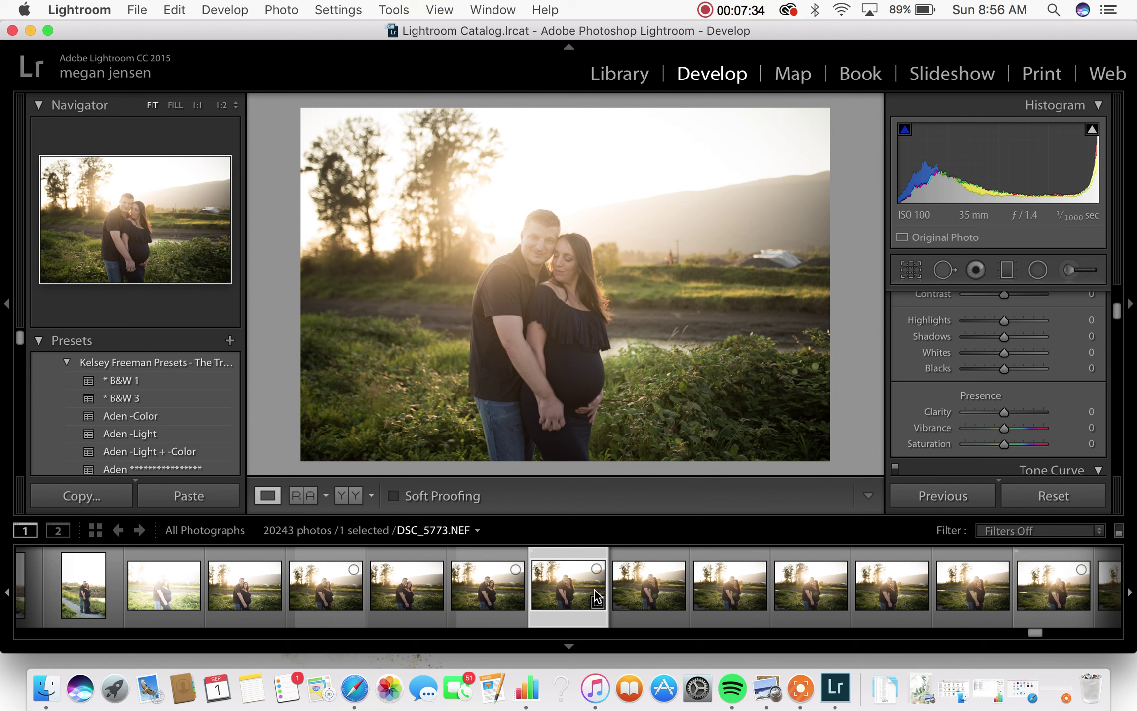
Undo the reverted settings to restore the edited version of the photo.
left_click(175, 10)
left_click(182, 32)
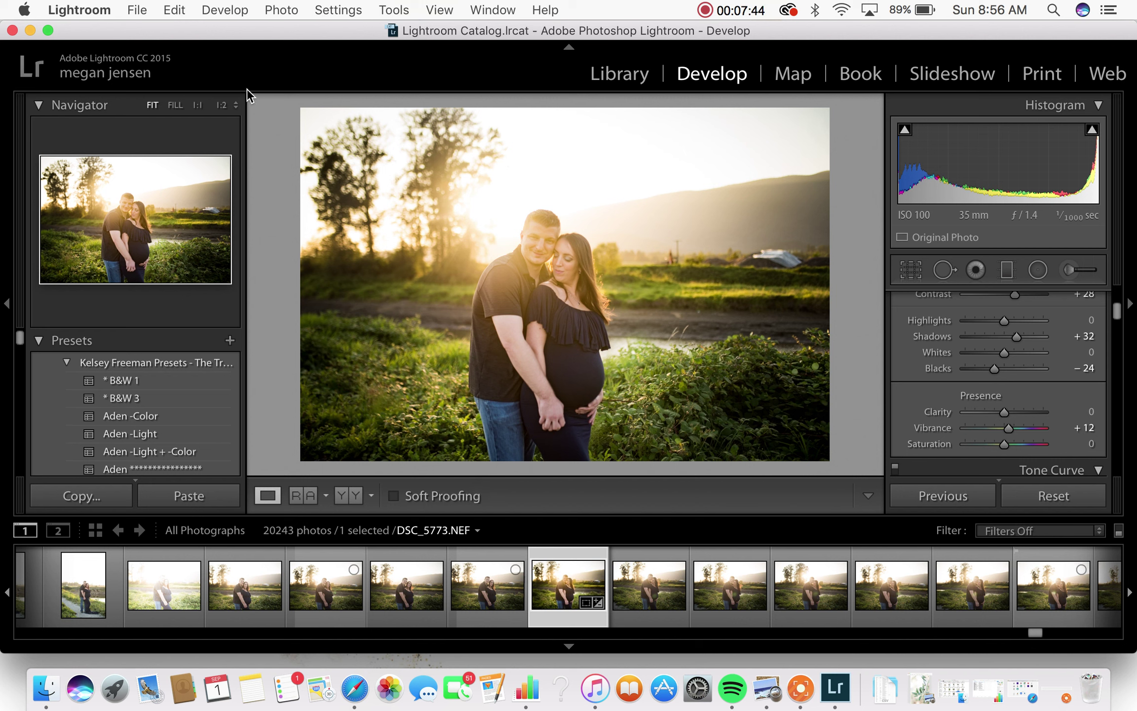
left_click(171, 11)
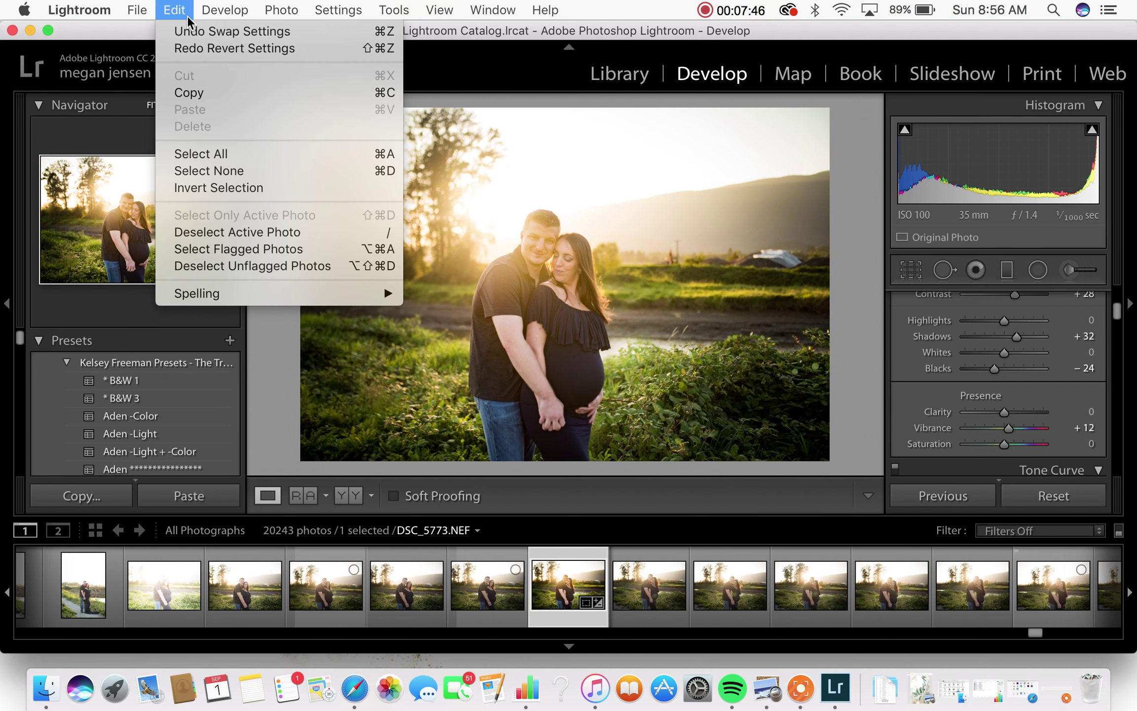
left_click(173, 12)
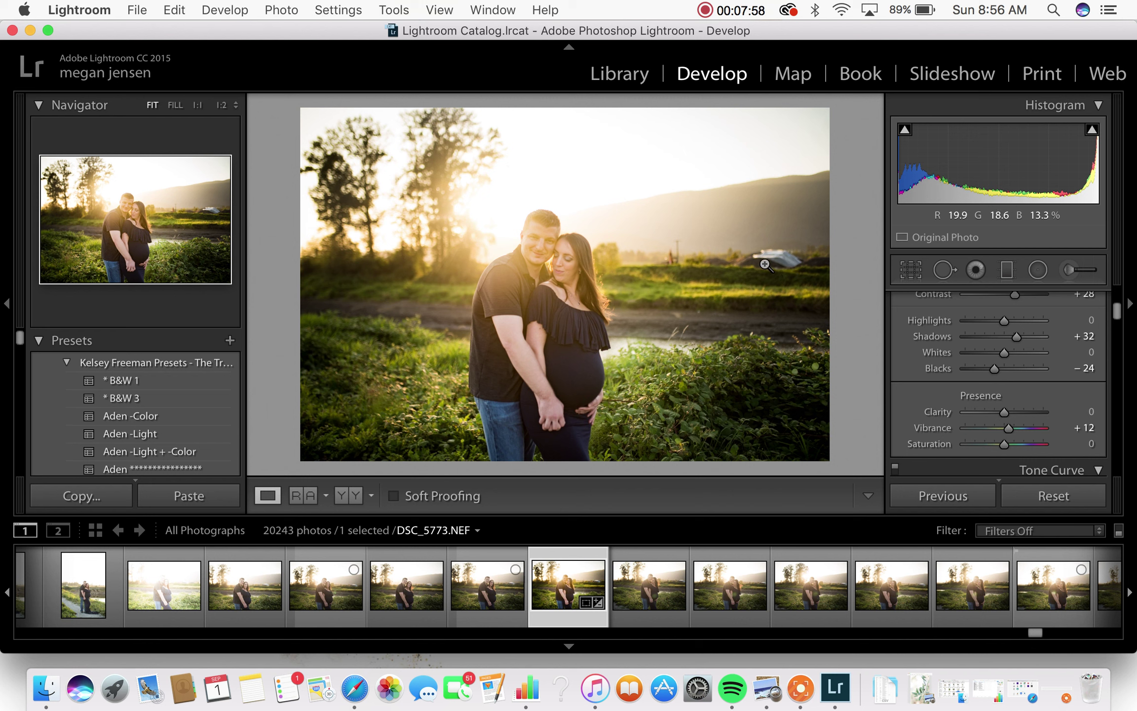
Heal out the white object in the field beyond the couple with Spot Removal, and compare the result with the original.
left_click(940, 270)
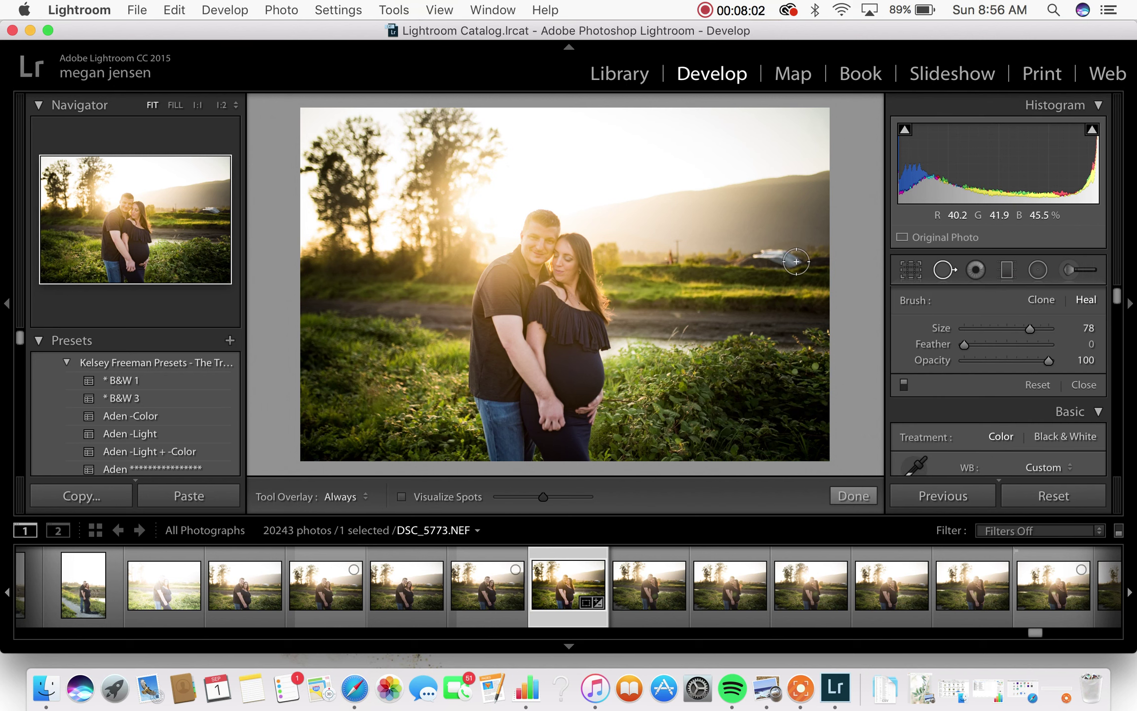
left_click(775, 258)
left_click_drag(774, 257, 755, 256)
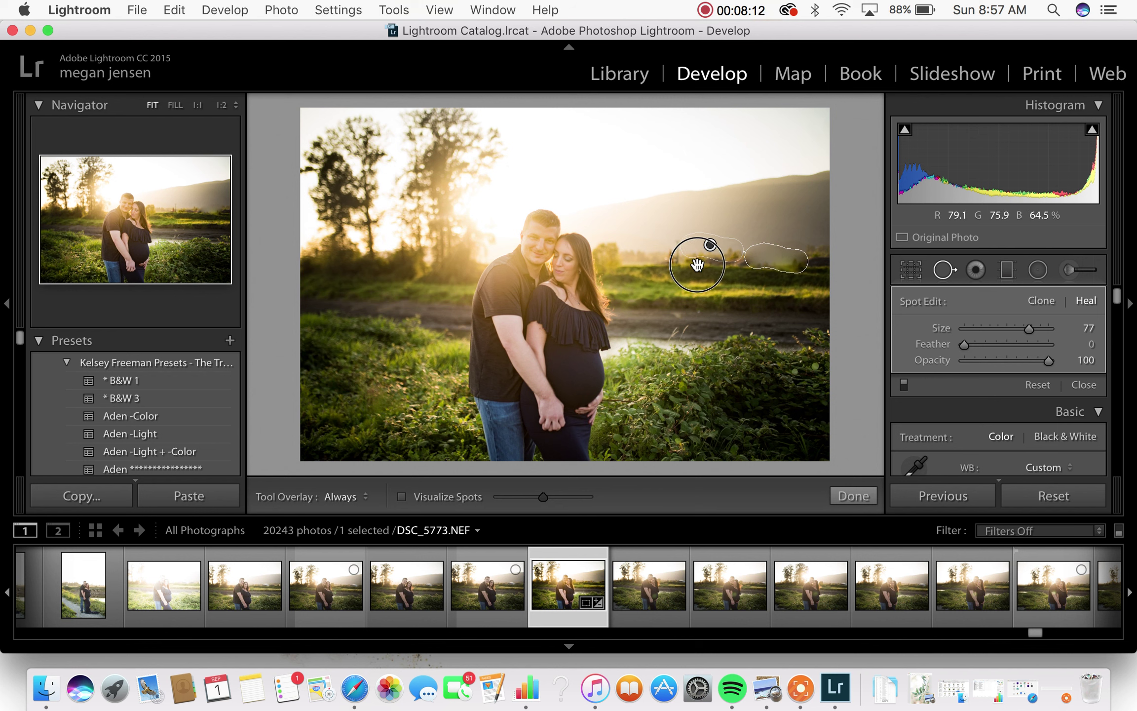
left_click(697, 265)
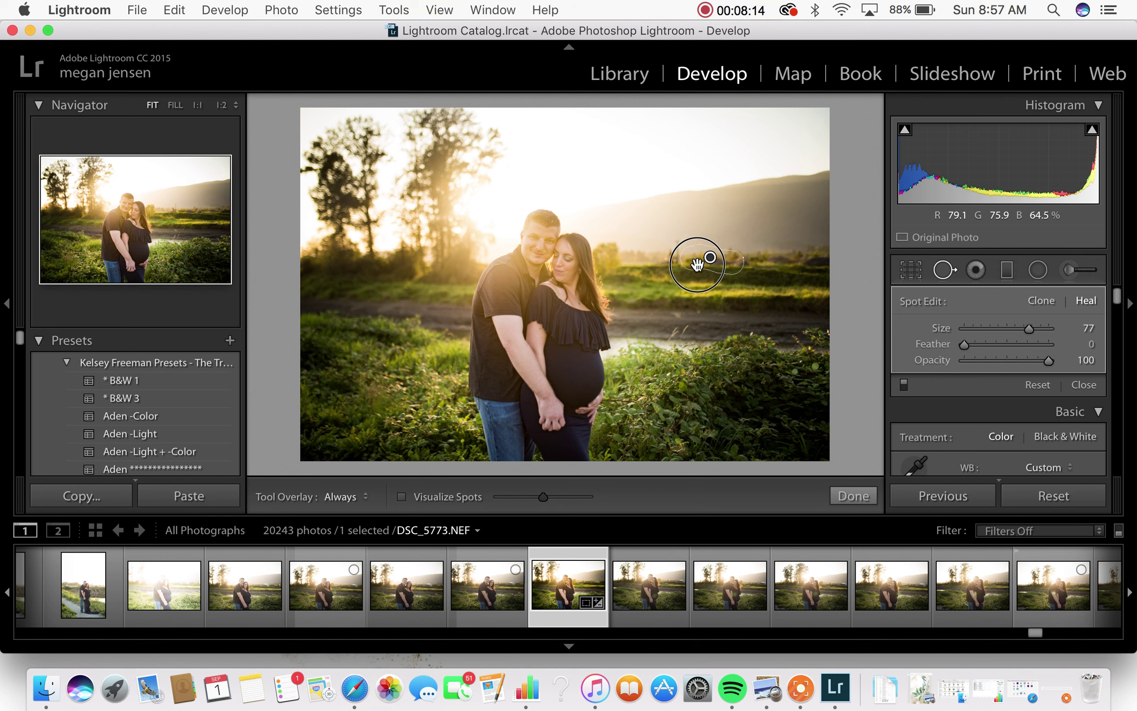
left_click(942, 270)
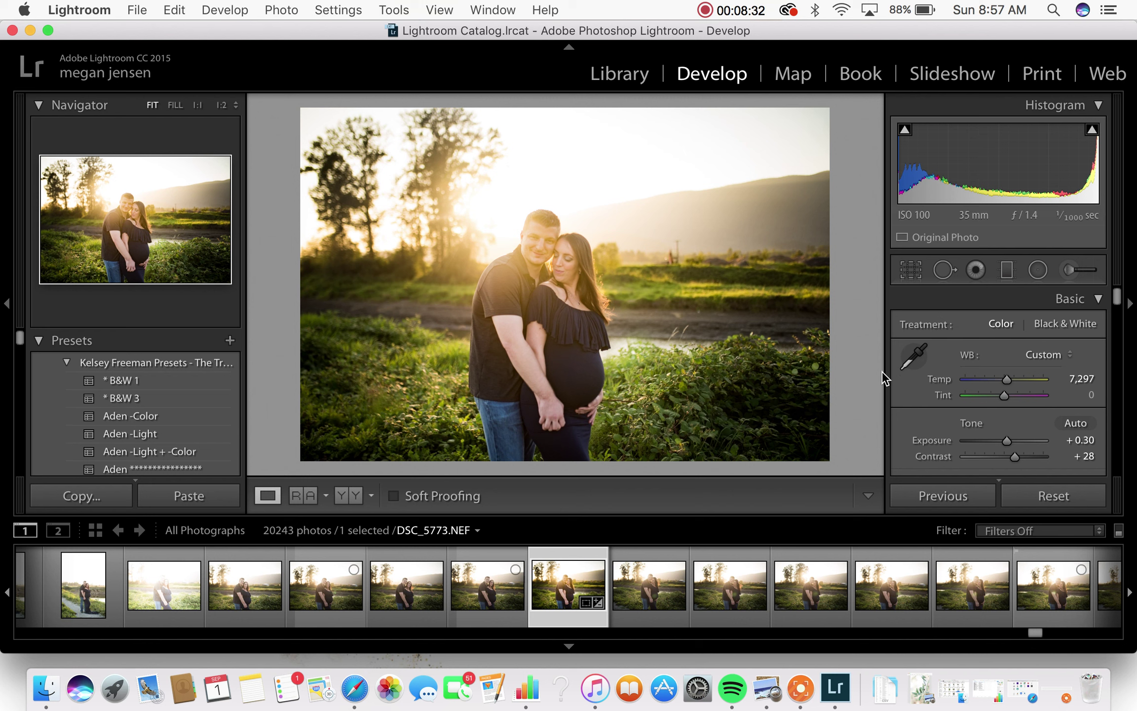
left_click(356, 495)
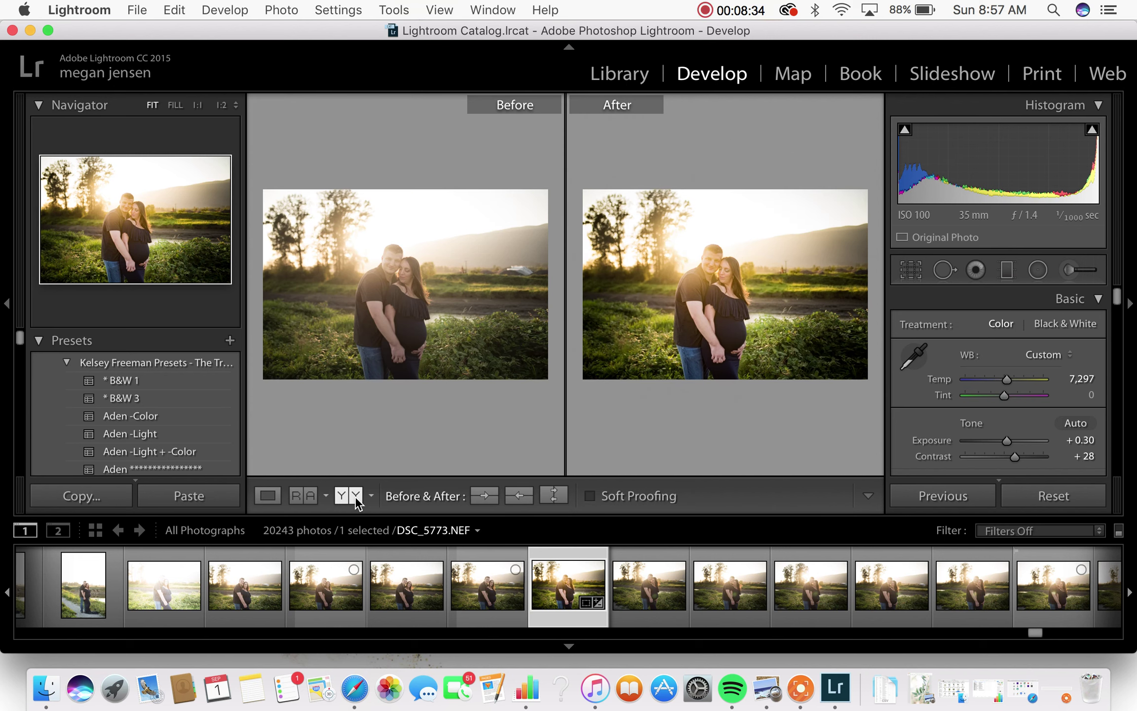